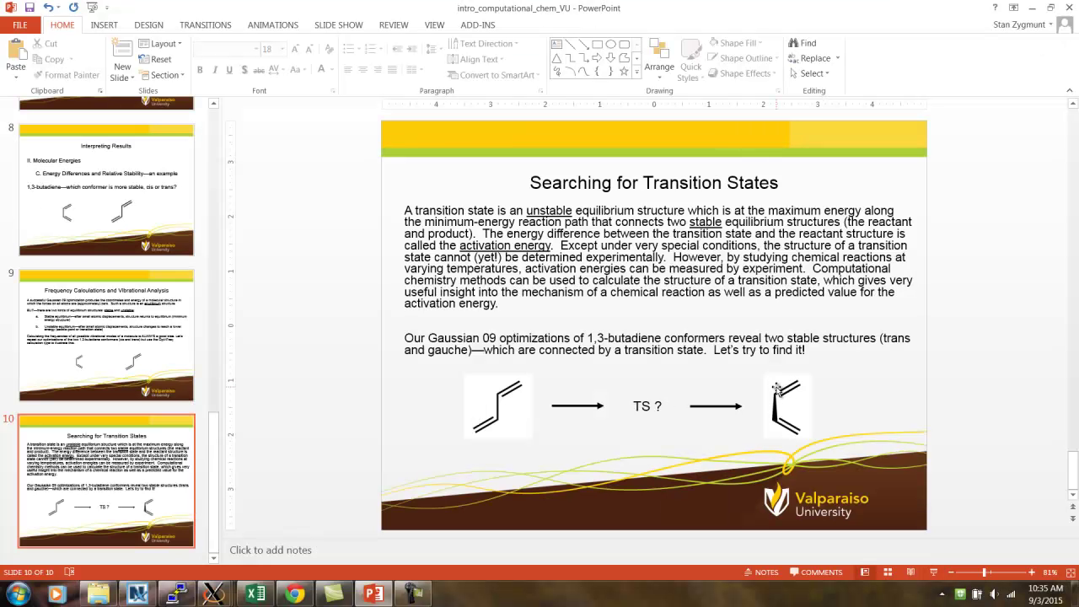
Minimize PowerPoint to reveal the trans and gauche 1,3-butadiene AM1 structures in GaussView
click(1033, 8)
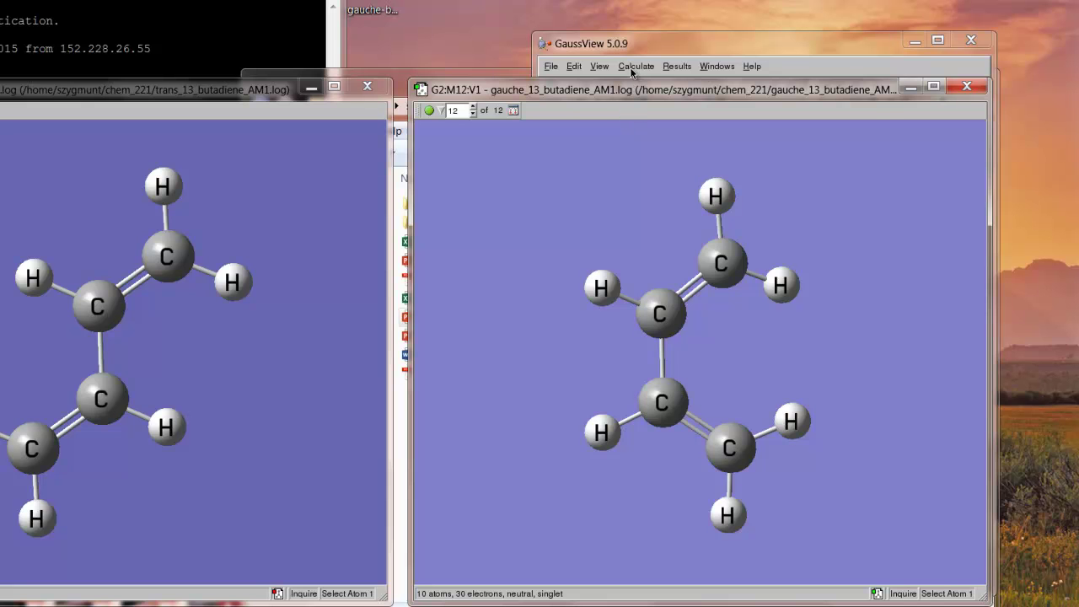
Turn on numbered atom labels in the gauche window, then in the trans butadiene window
click(599, 67)
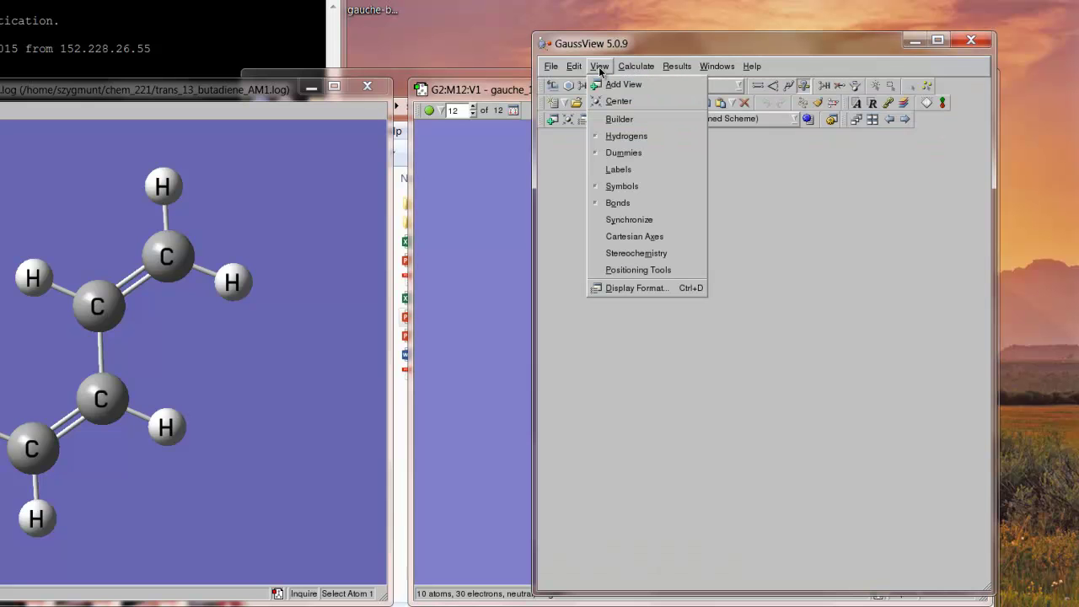
click(621, 170)
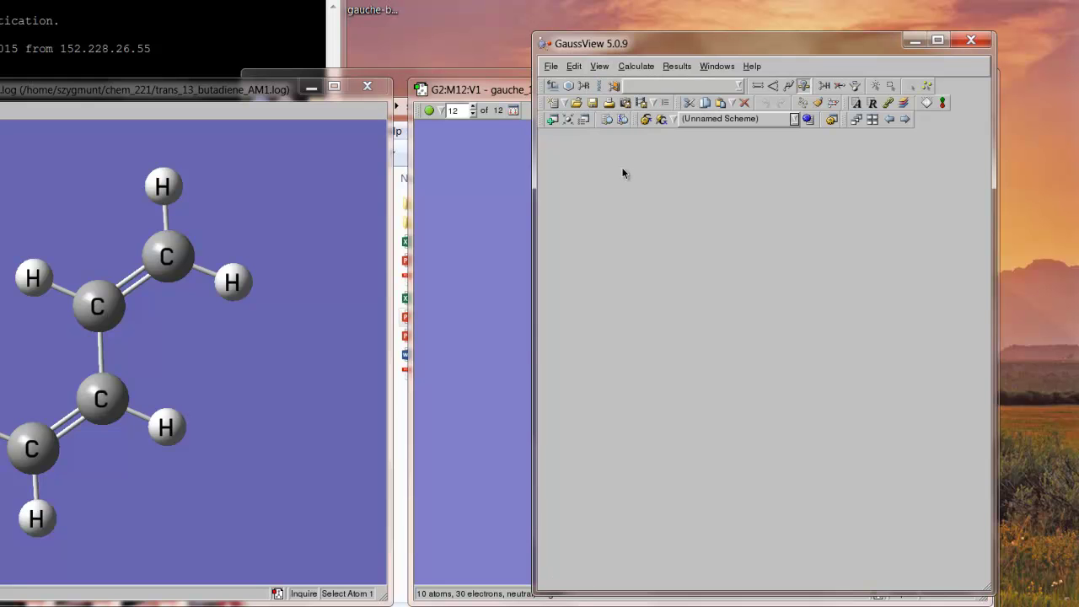
click(484, 90)
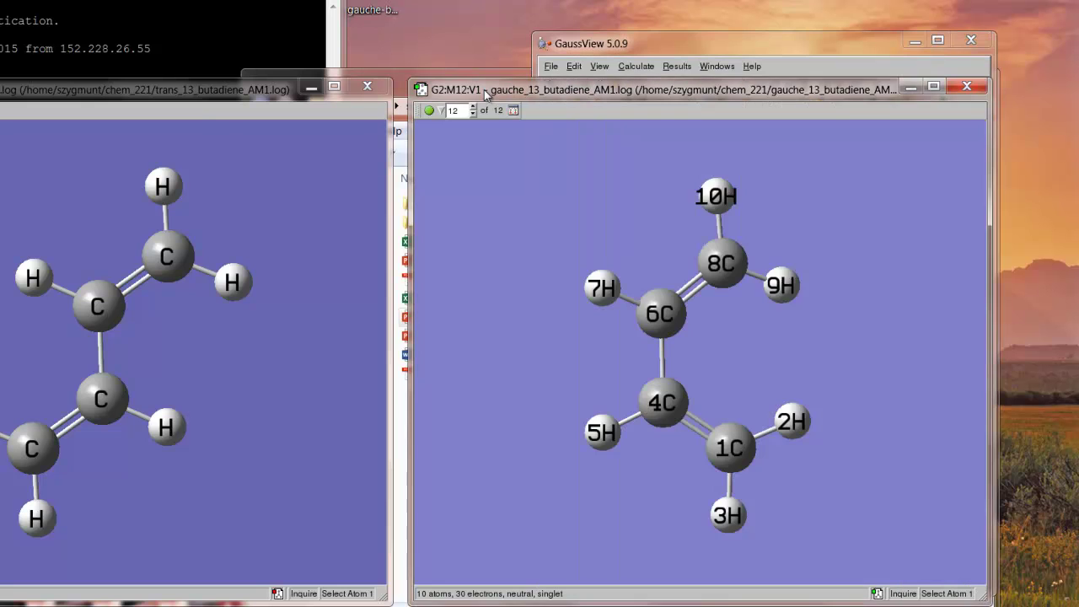
click(195, 99)
click(639, 44)
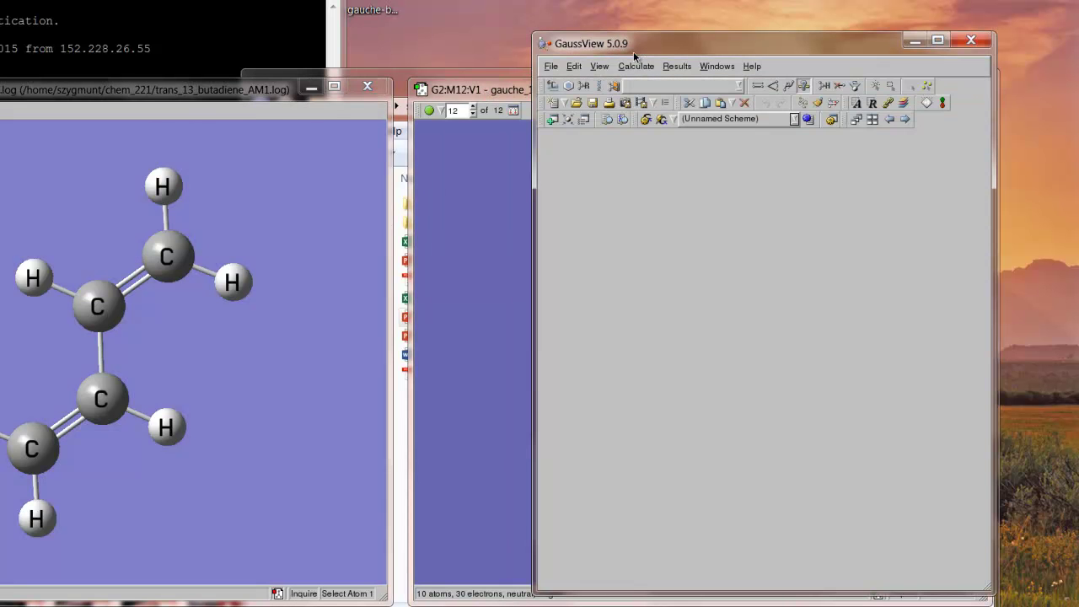
click(600, 68)
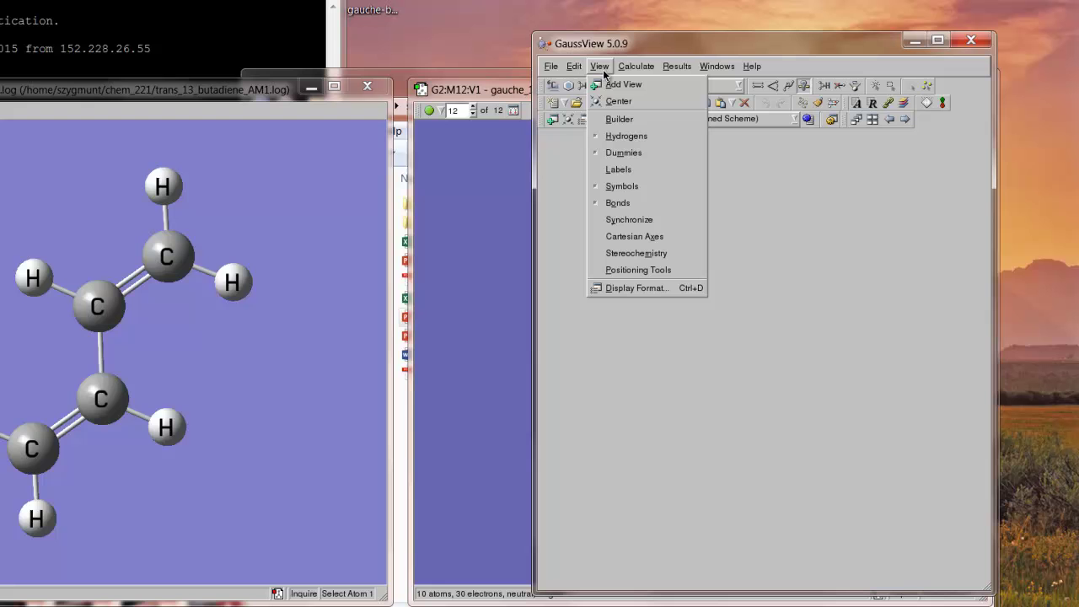
click(627, 171)
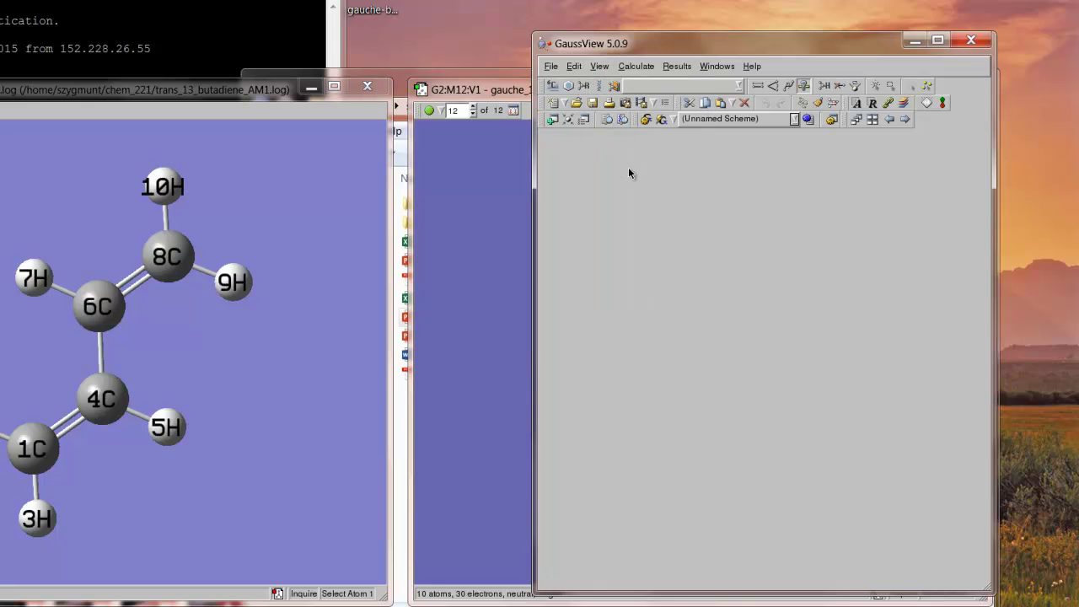
click(507, 95)
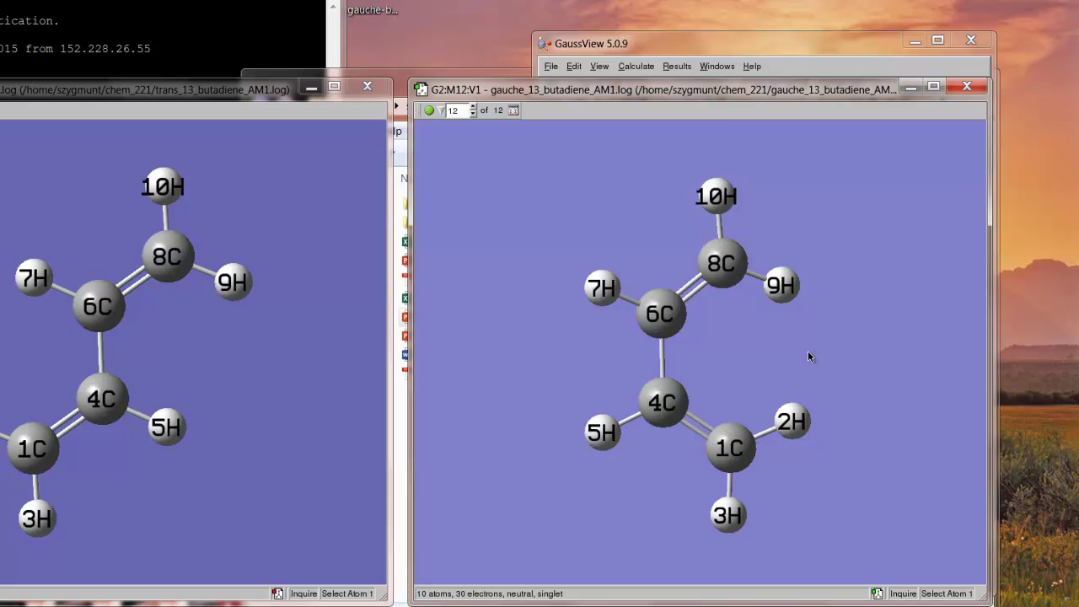
Create a new, empty molecule group with File > New > Create Molecule Group
click(748, 39)
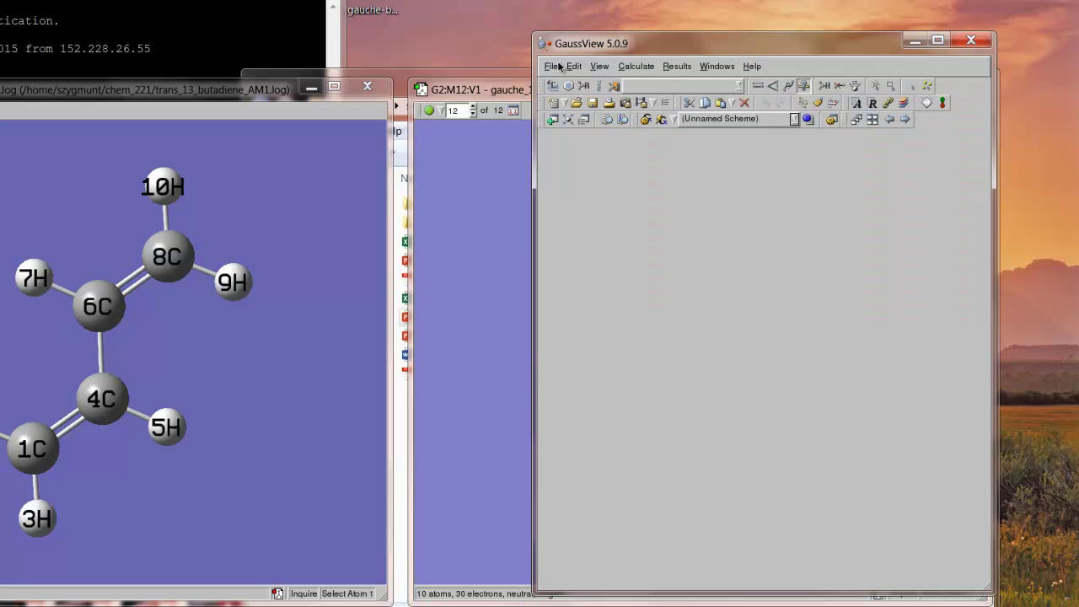
click(553, 67)
mouse_move(575, 87)
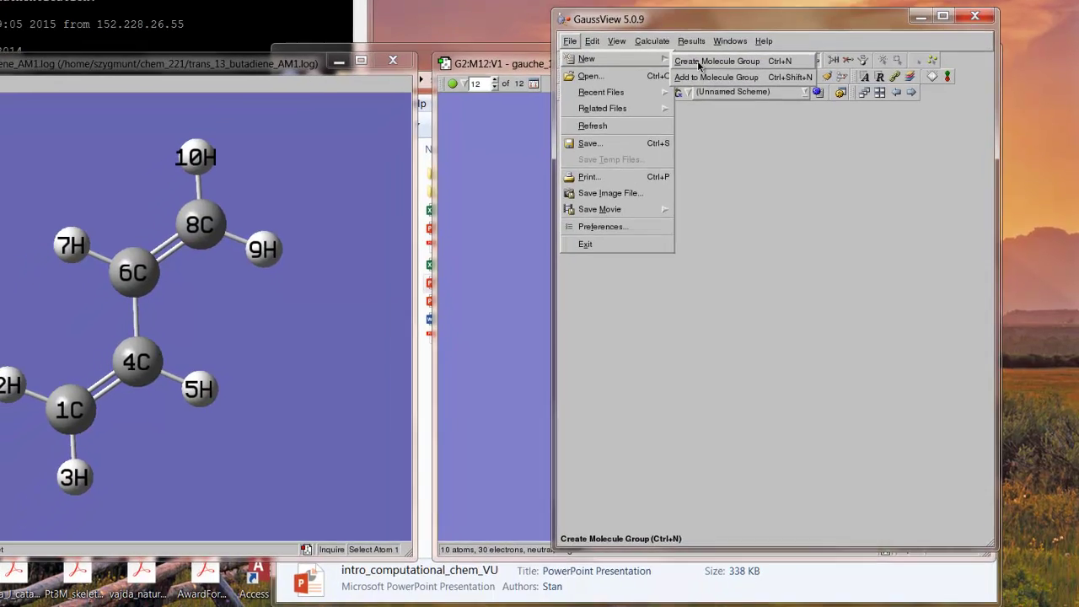
click(684, 90)
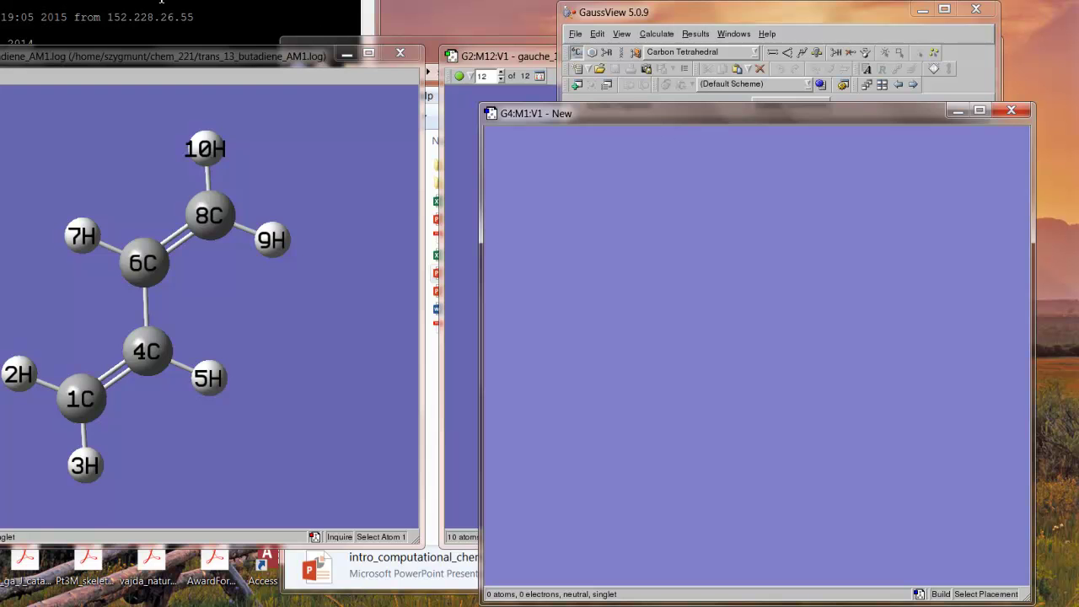
Copy the trans butadiene structure and paste it into the new molecule group
click(183, 54)
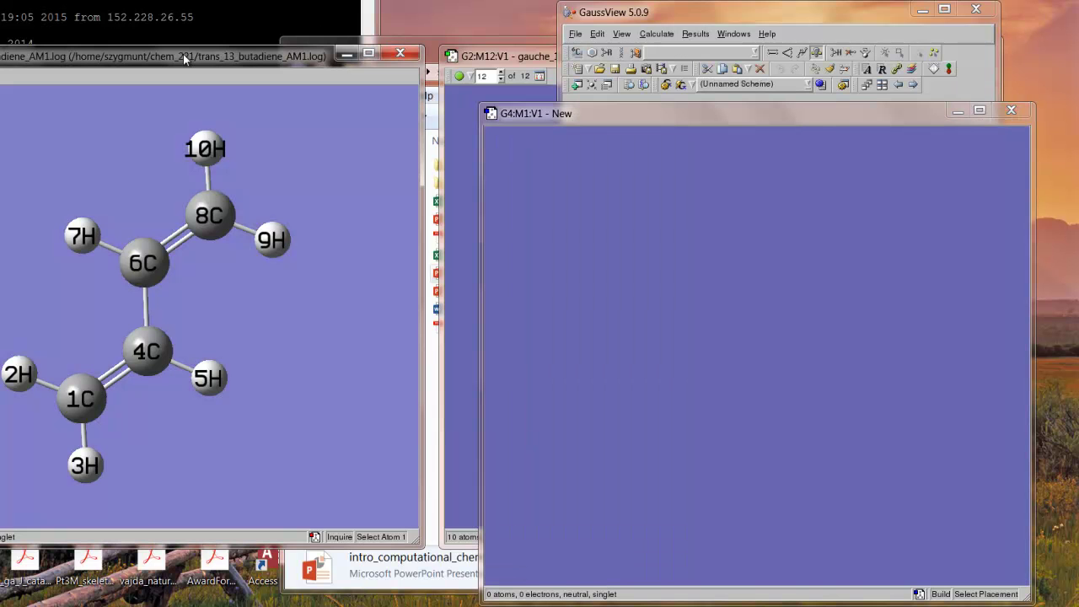
click(596, 34)
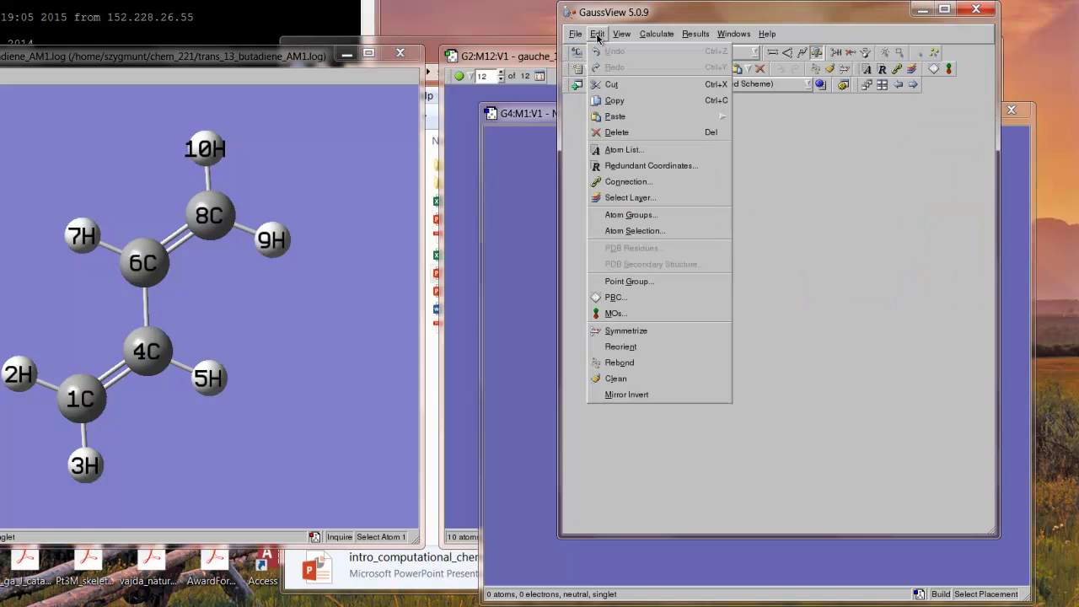
click(618, 100)
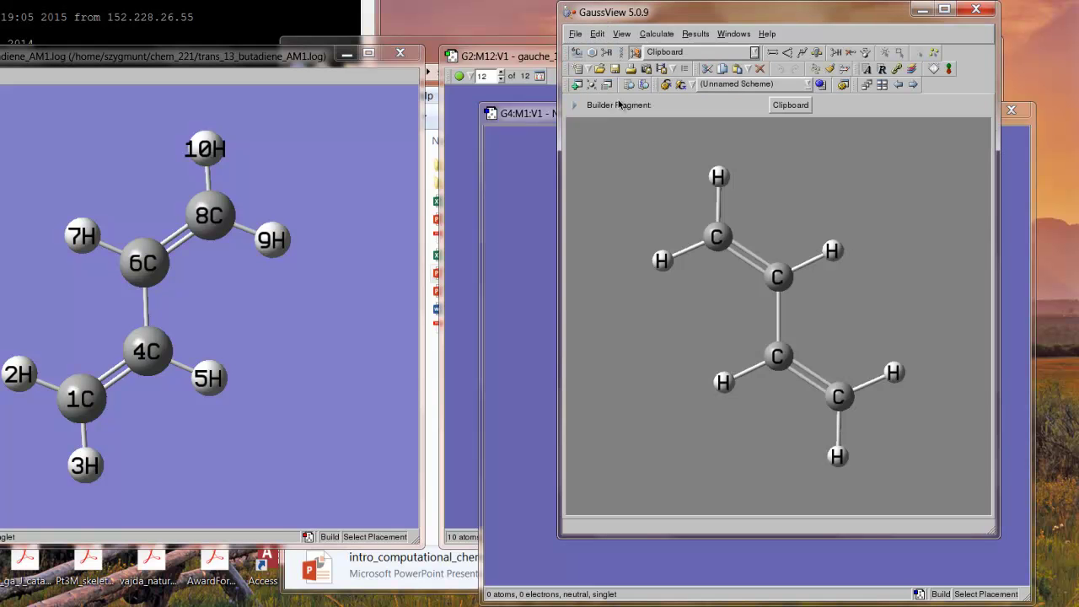
click(532, 113)
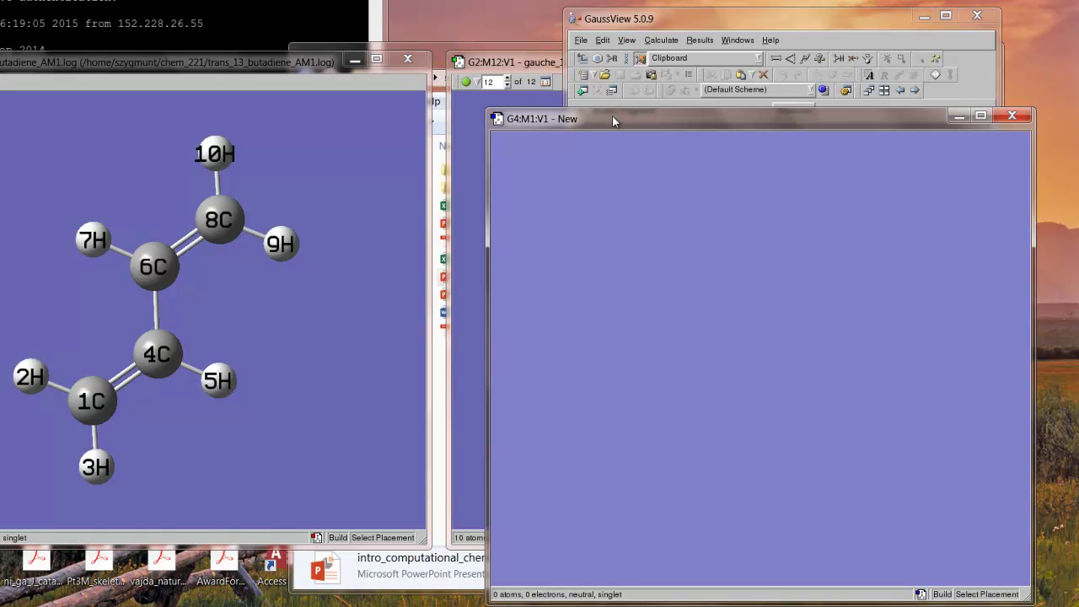
click(605, 40)
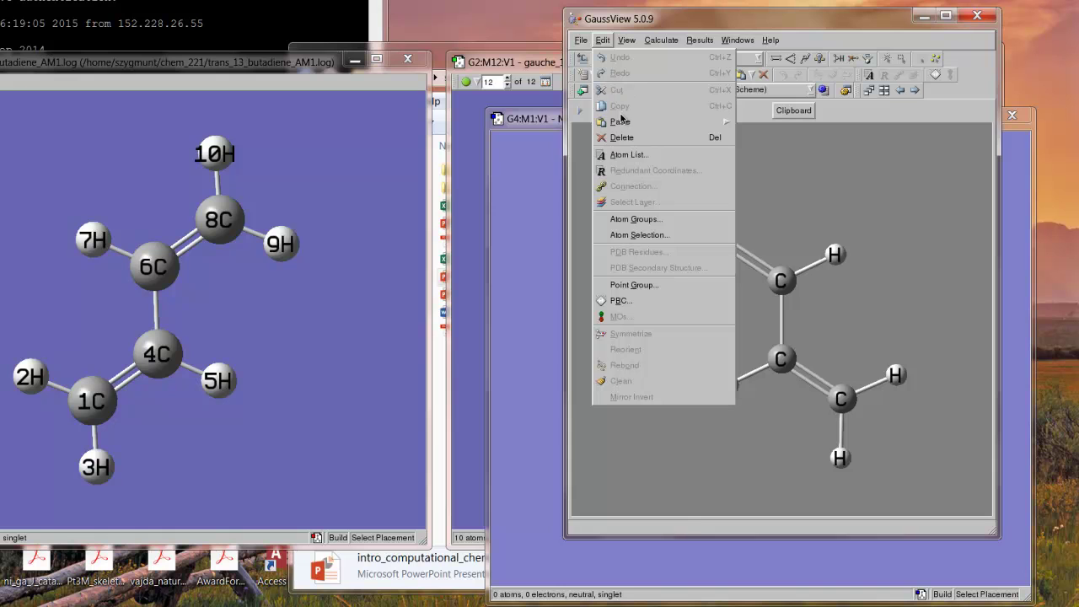
mouse_move(623, 122)
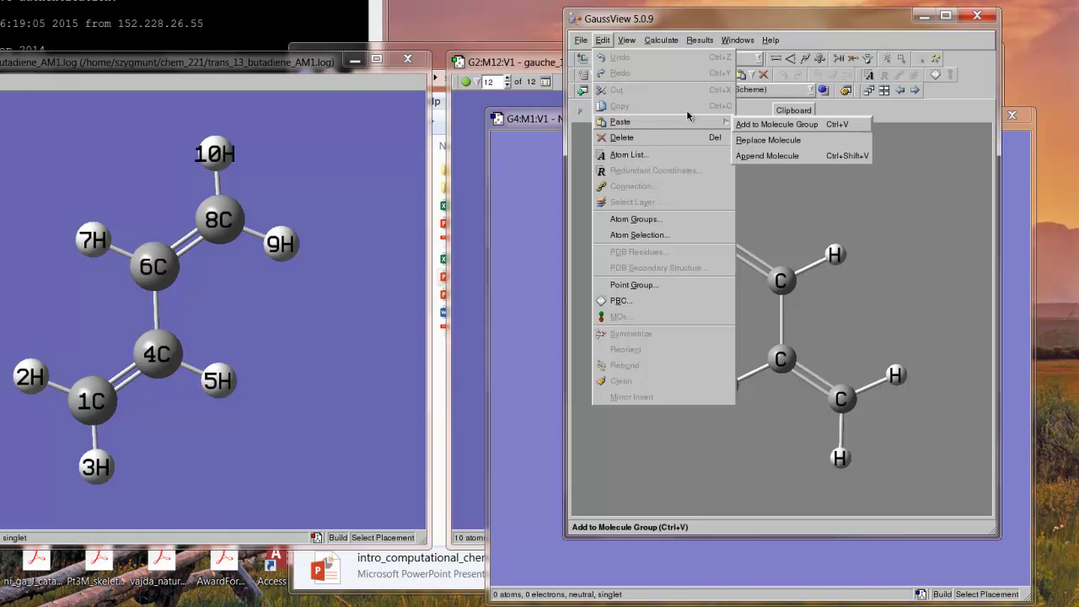
click(765, 125)
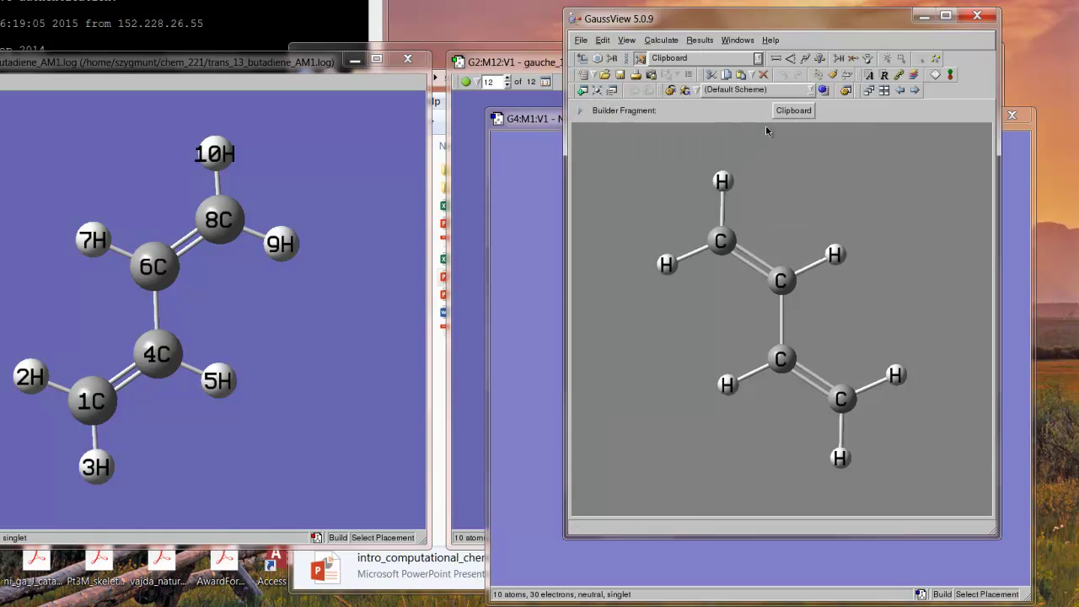
click(524, 121)
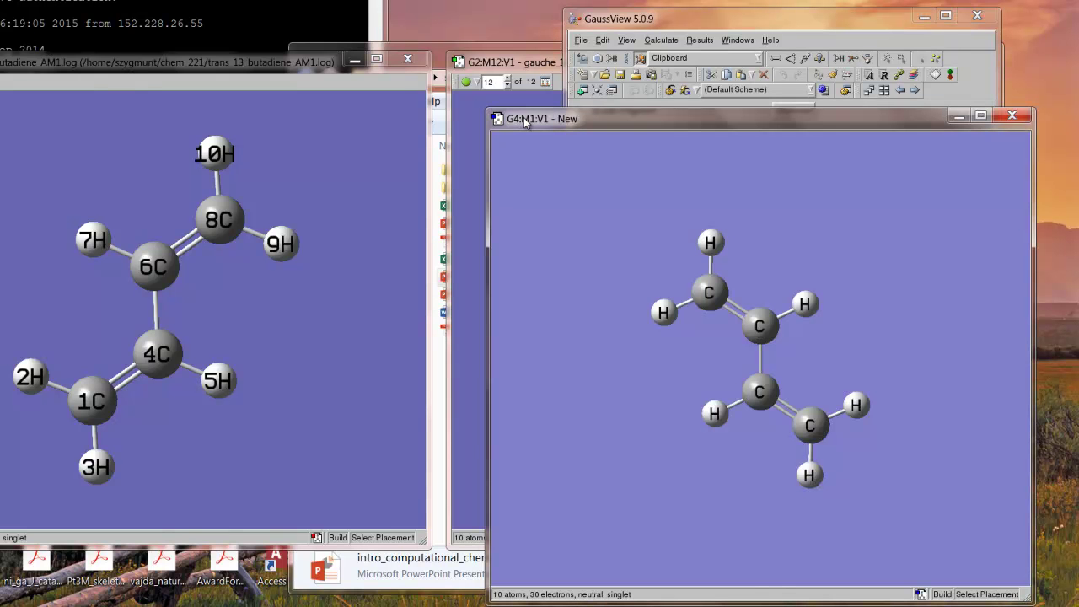
Copy the gauche butadiene and add it to the new group as a second structure
click(529, 68)
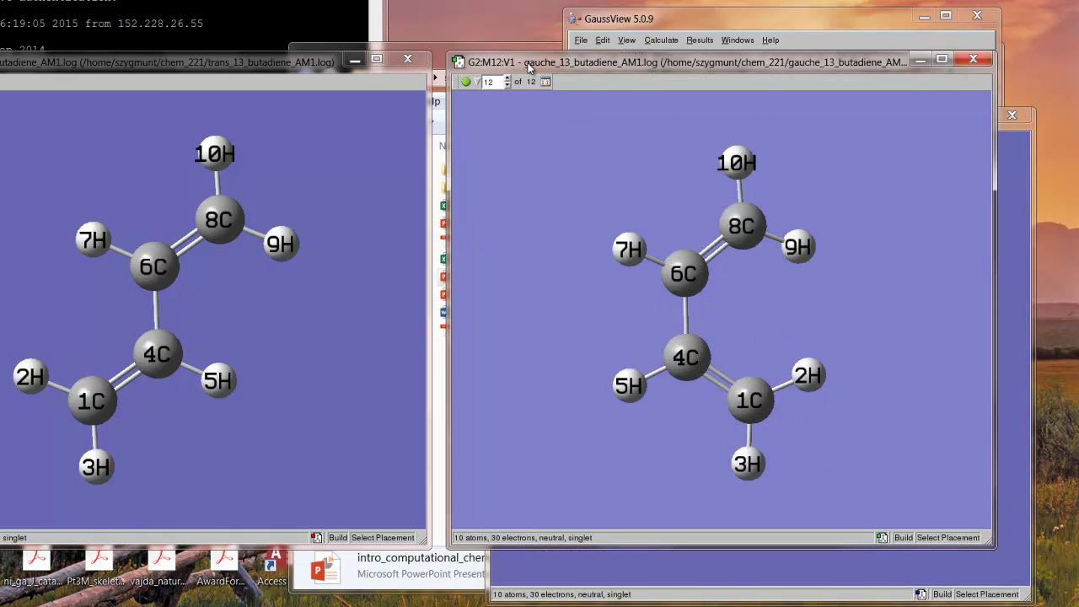
click(603, 40)
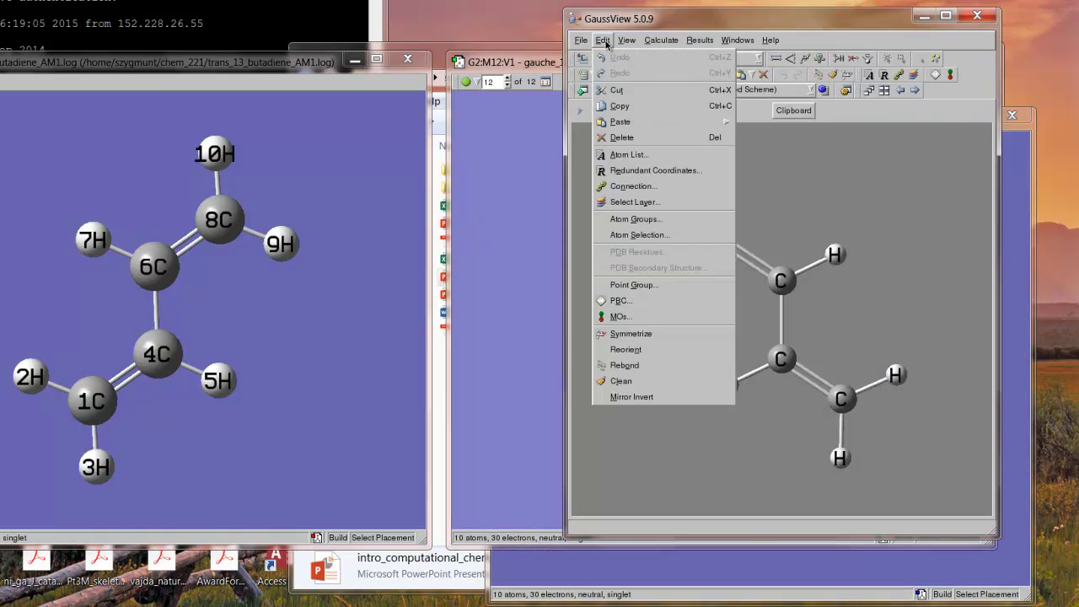
click(619, 105)
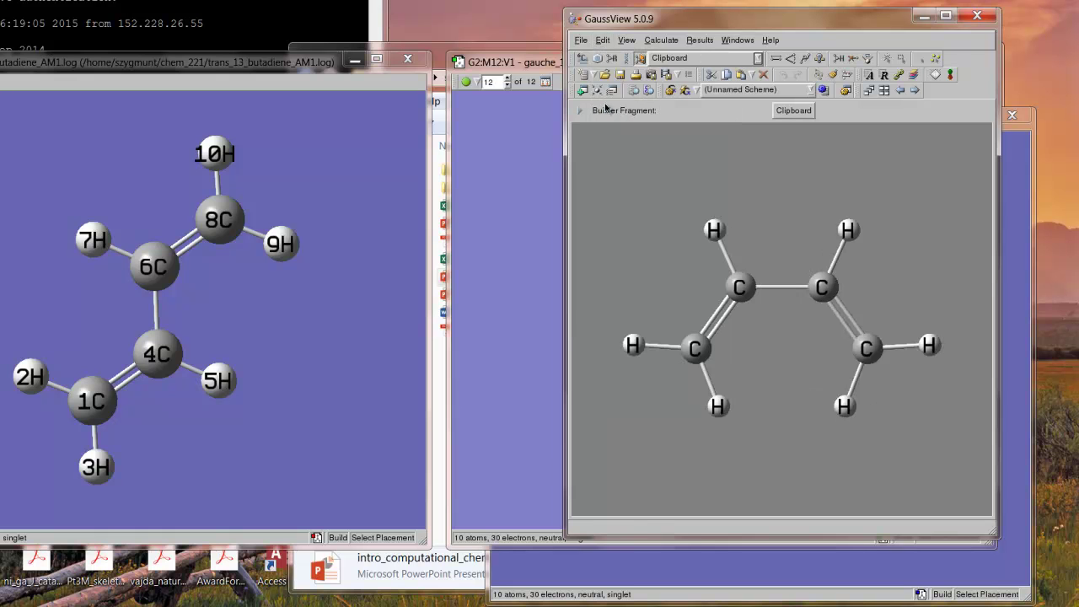
click(543, 573)
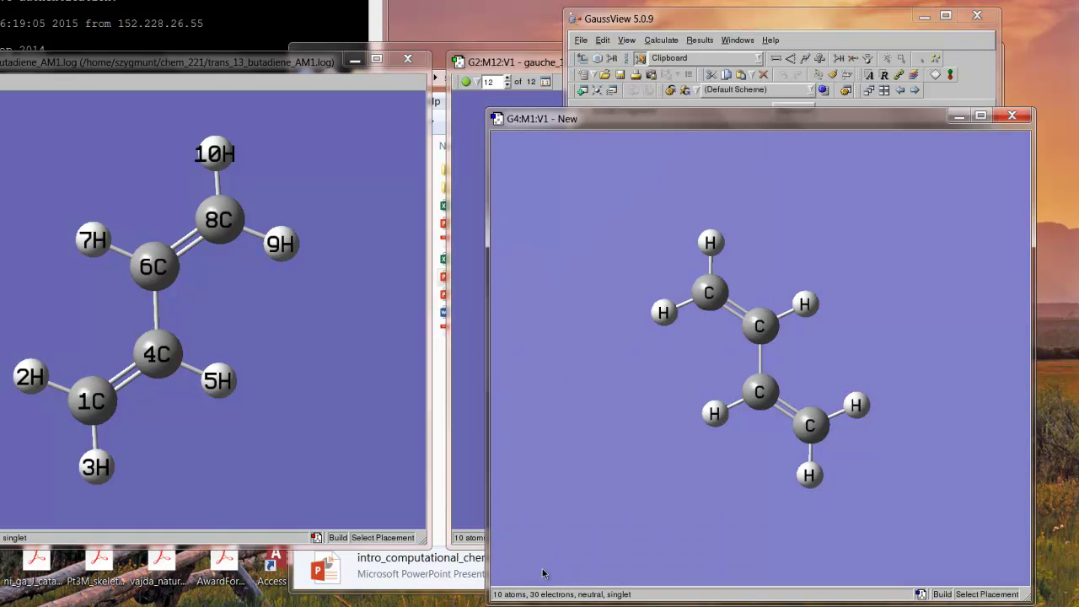
drag(609, 117, 599, 115)
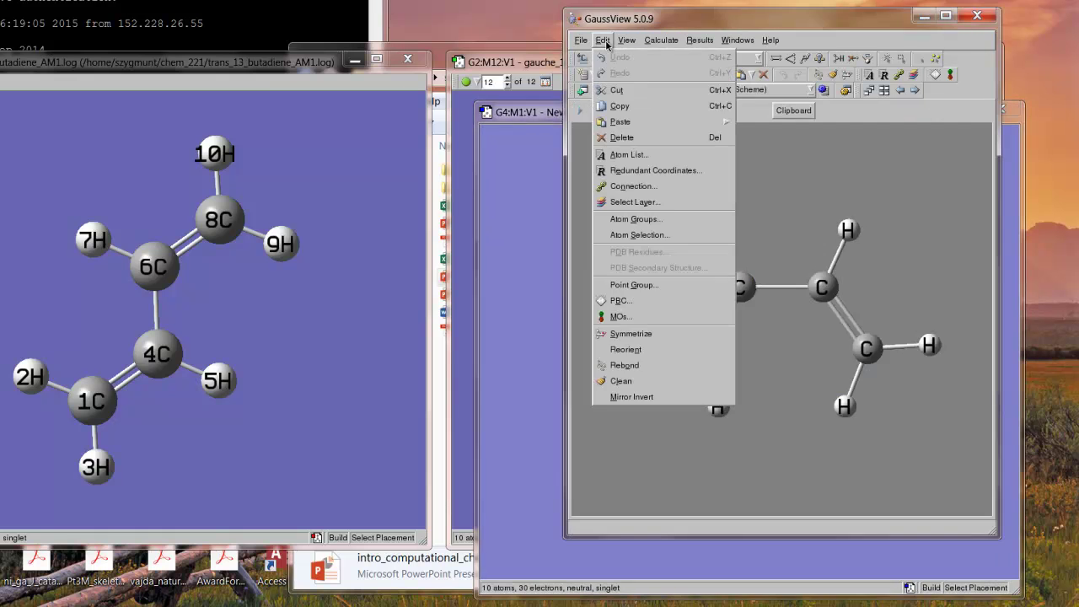
mouse_move(624, 124)
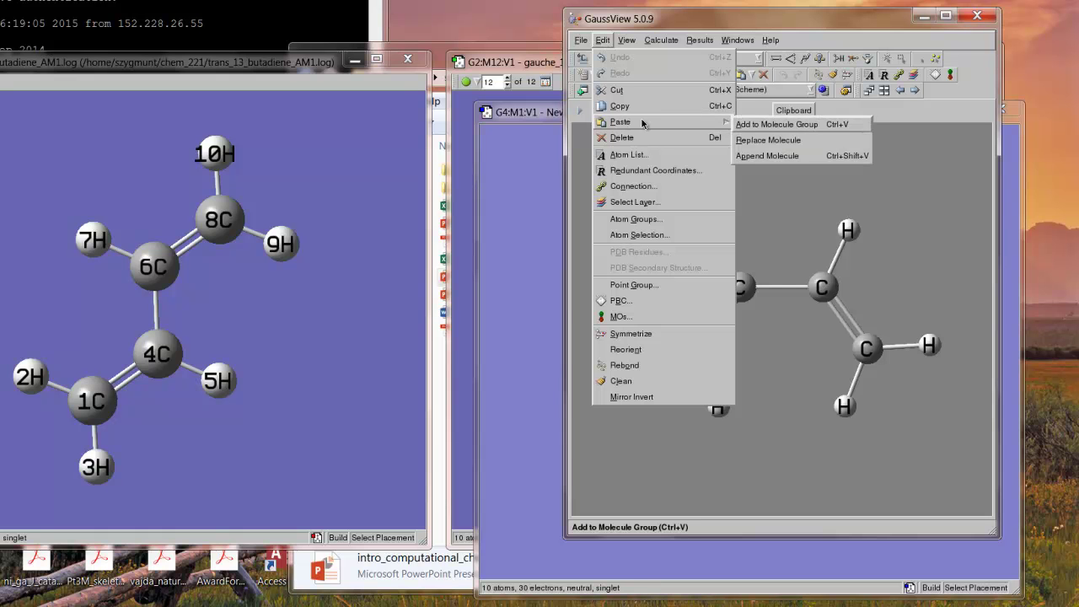
click(753, 125)
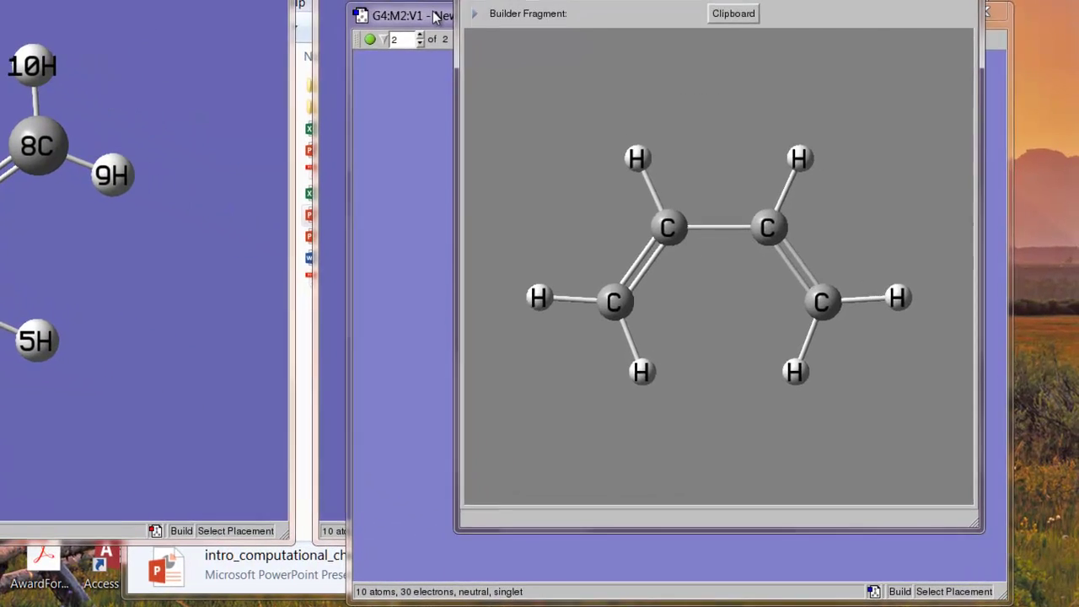
click(436, 17)
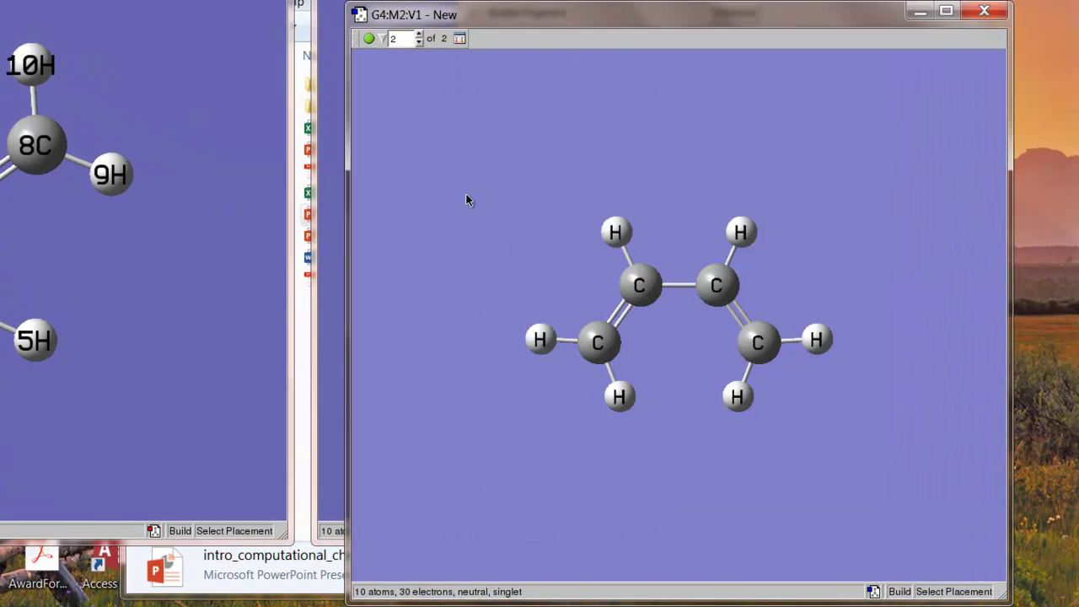
Step through the group's structures from 1 to 2 and back to 1
click(419, 43)
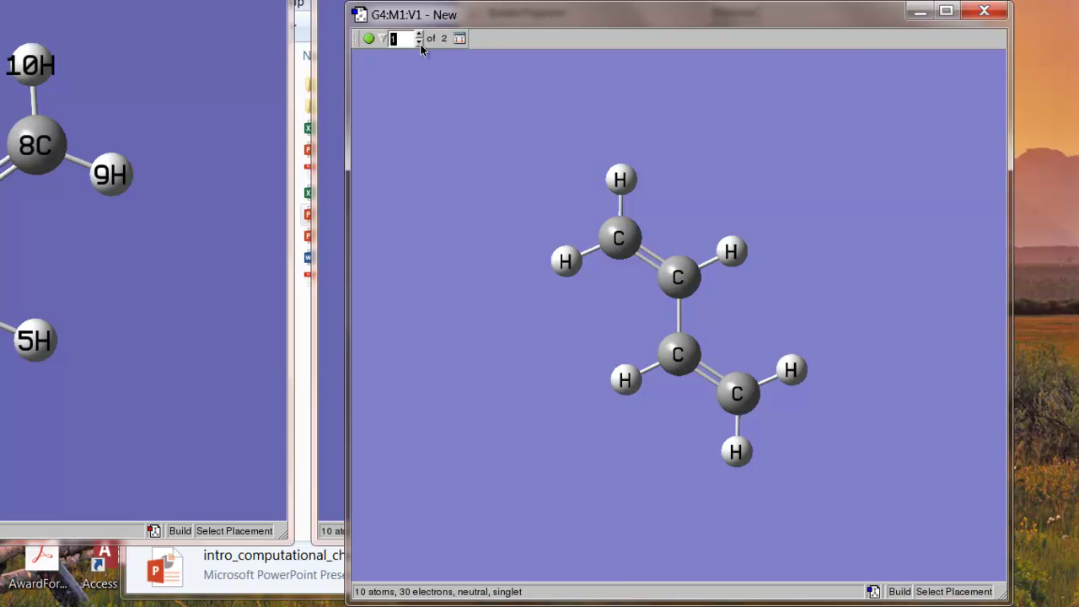
click(419, 43)
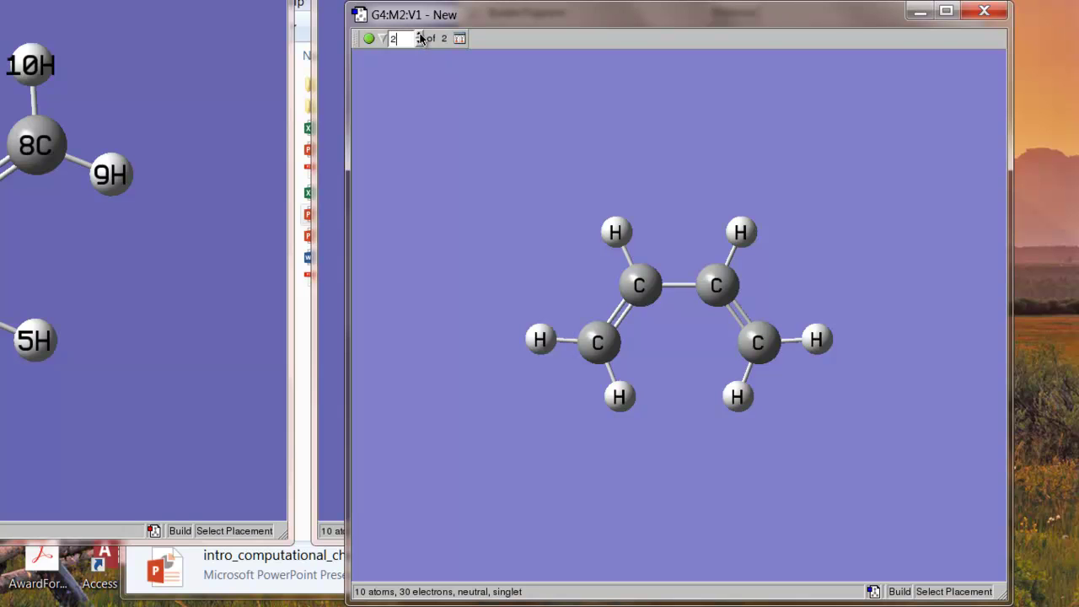
click(420, 38)
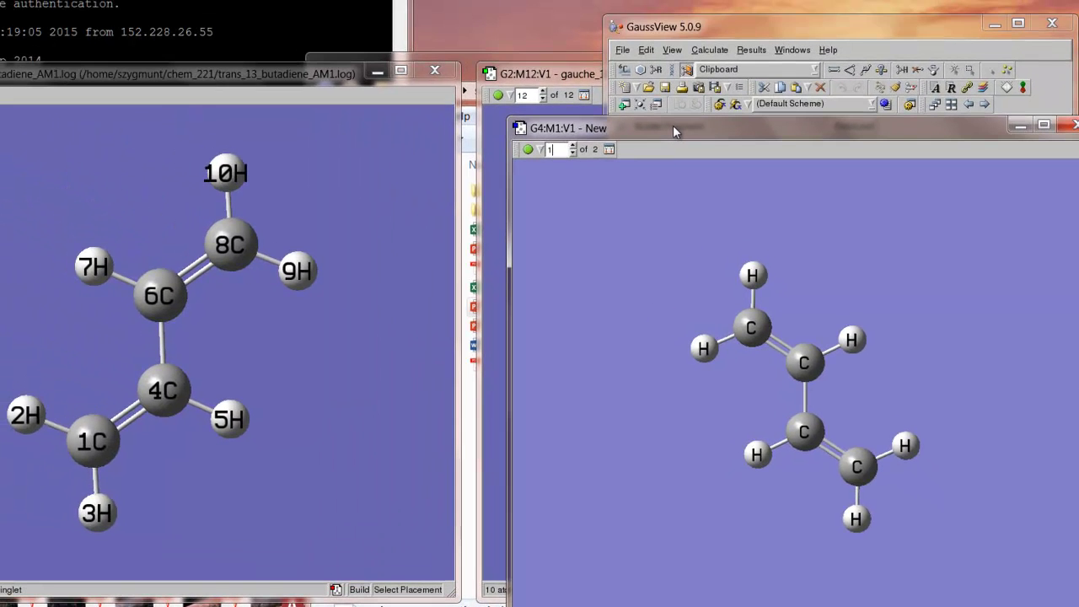
In Gaussian Calculation Setup, set the job type to Opt+Freq
click(714, 52)
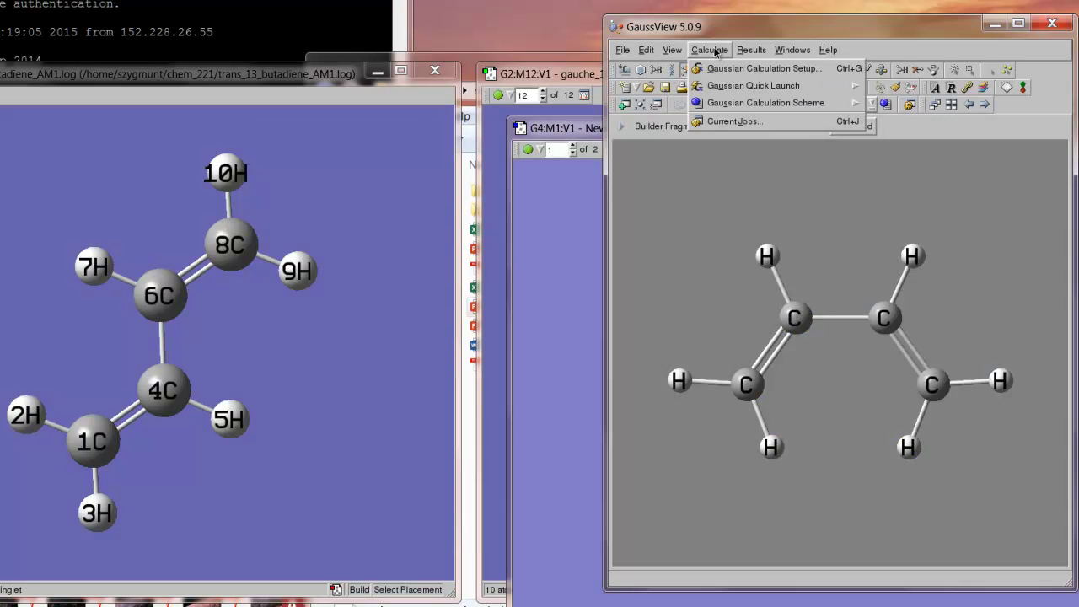
click(734, 69)
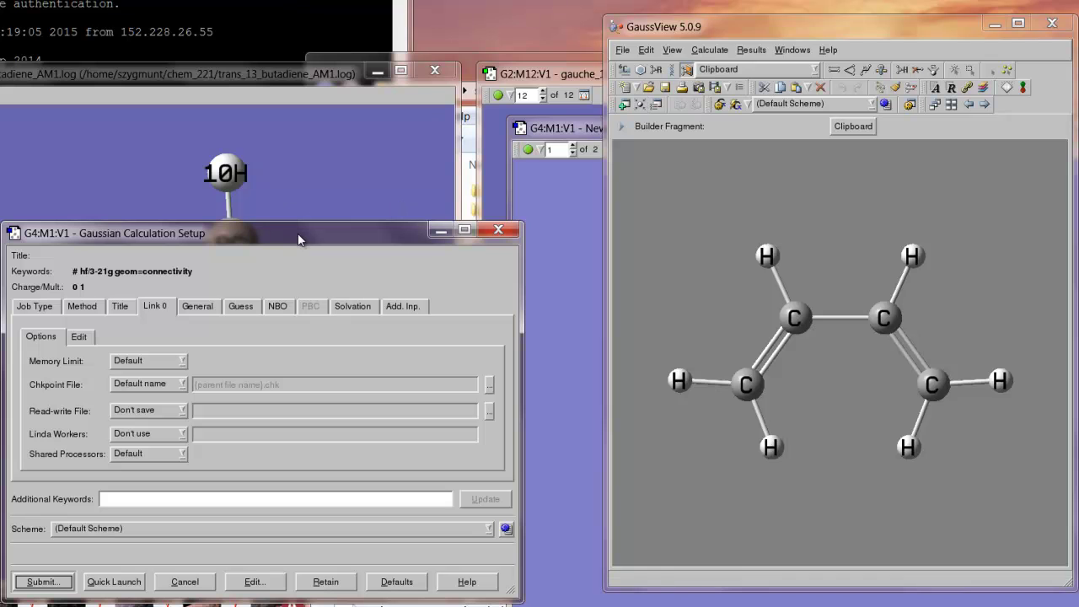
drag(299, 240, 385, 180)
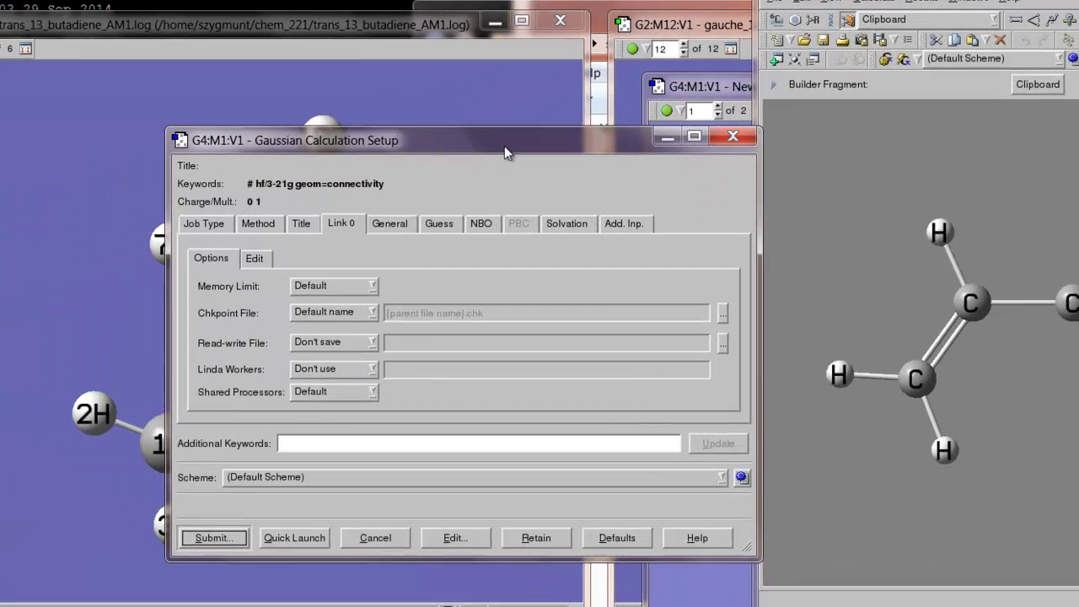
drag(504, 146, 468, 122)
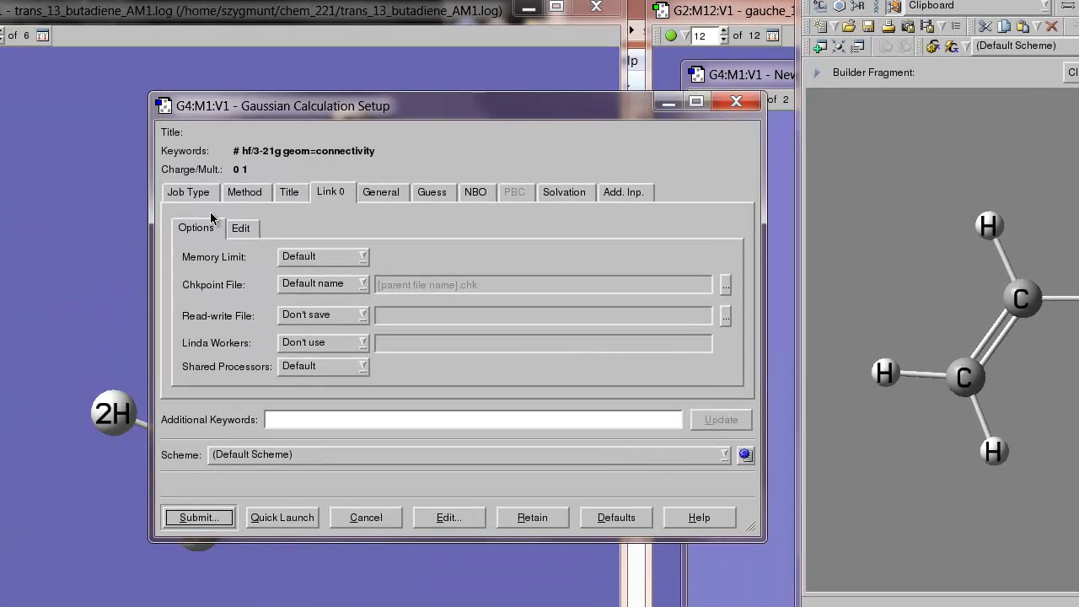
click(207, 194)
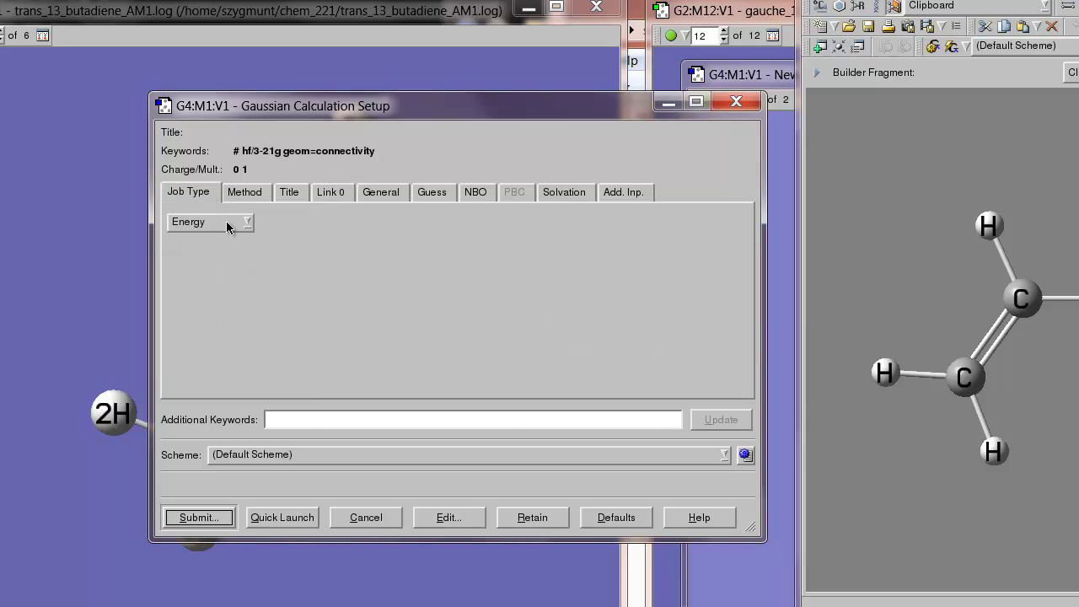
click(225, 221)
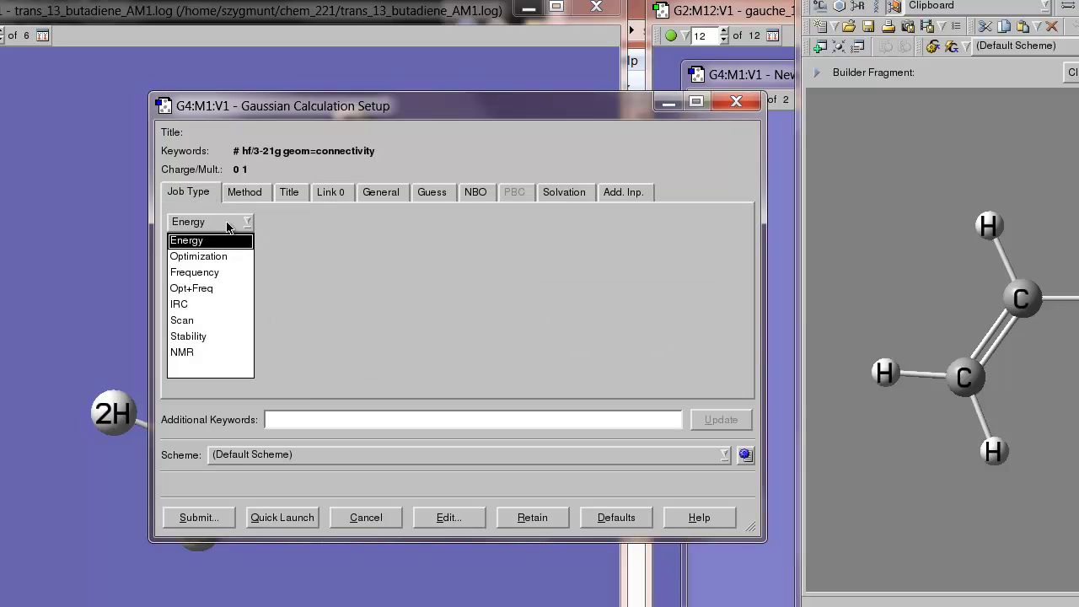
click(222, 288)
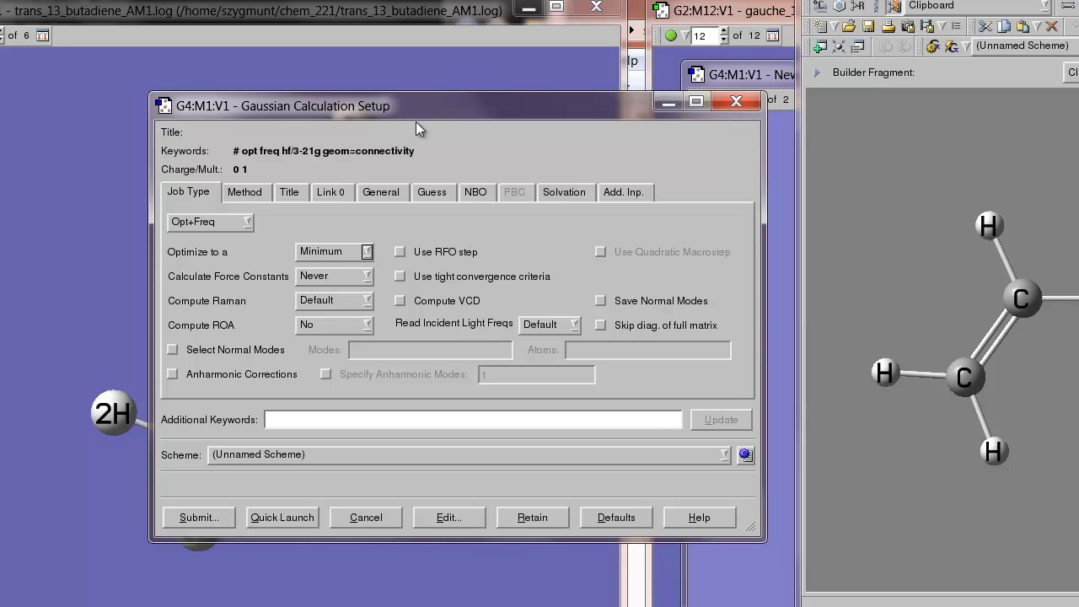
Optimize to a TS (QST2), calculate force constants once, and dismiss the Windows prompts
drag(419, 108, 404, 82)
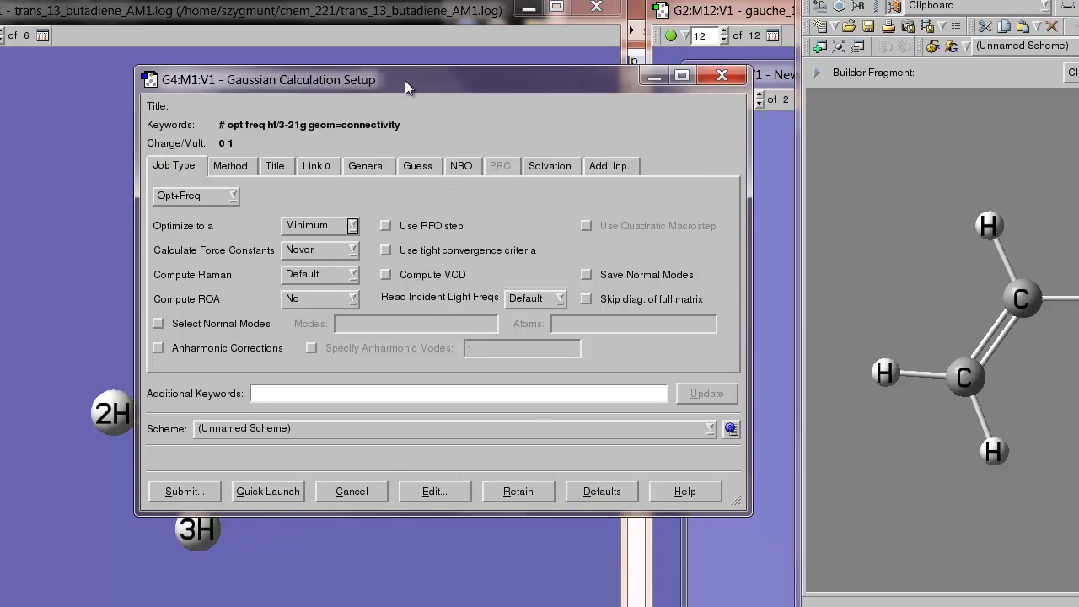
click(311, 256)
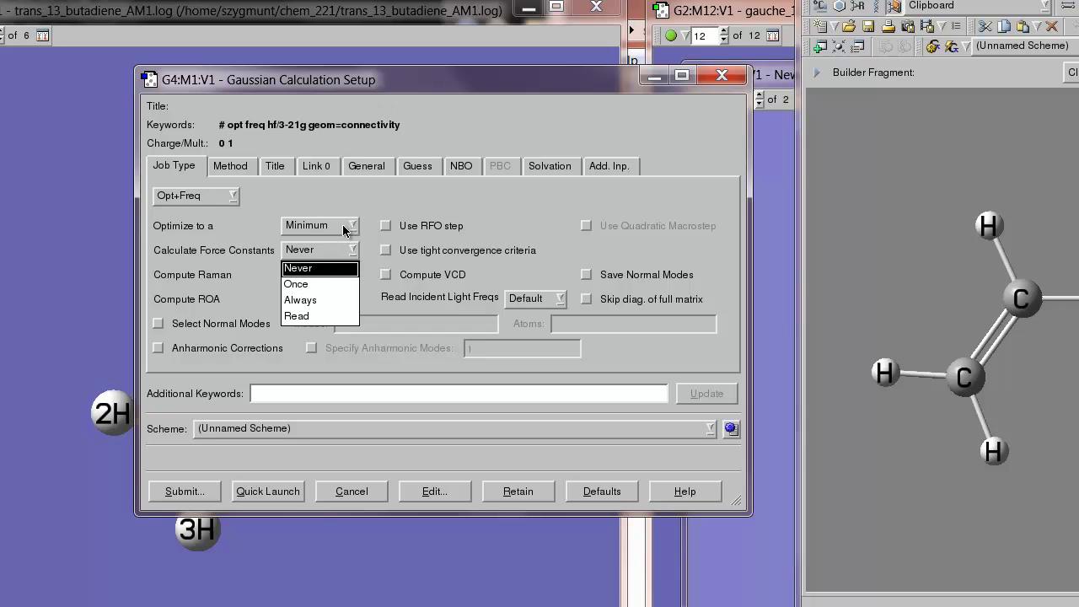
click(342, 228)
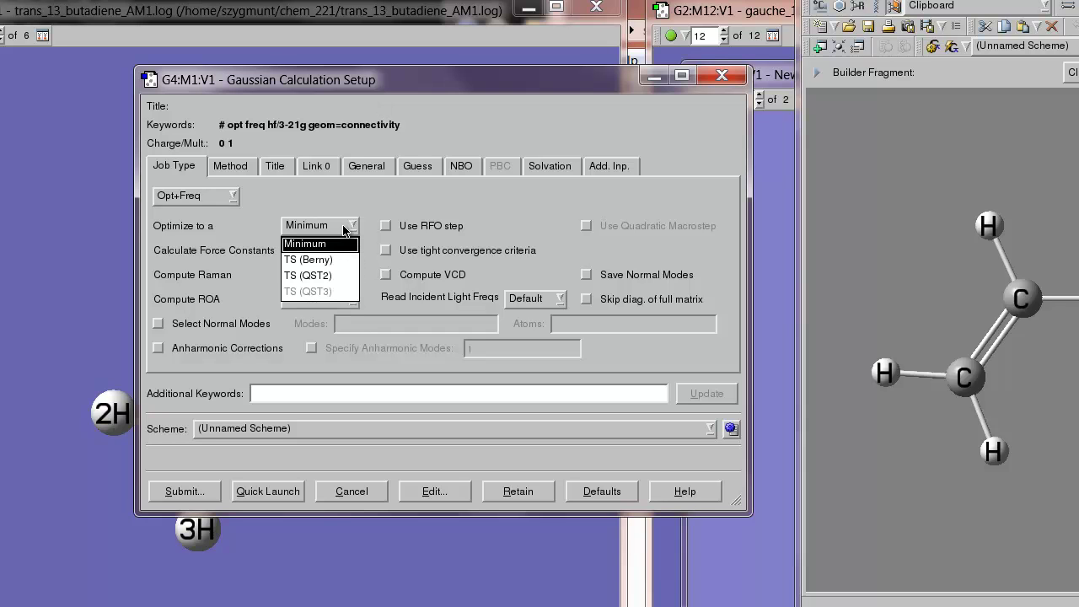
click(332, 275)
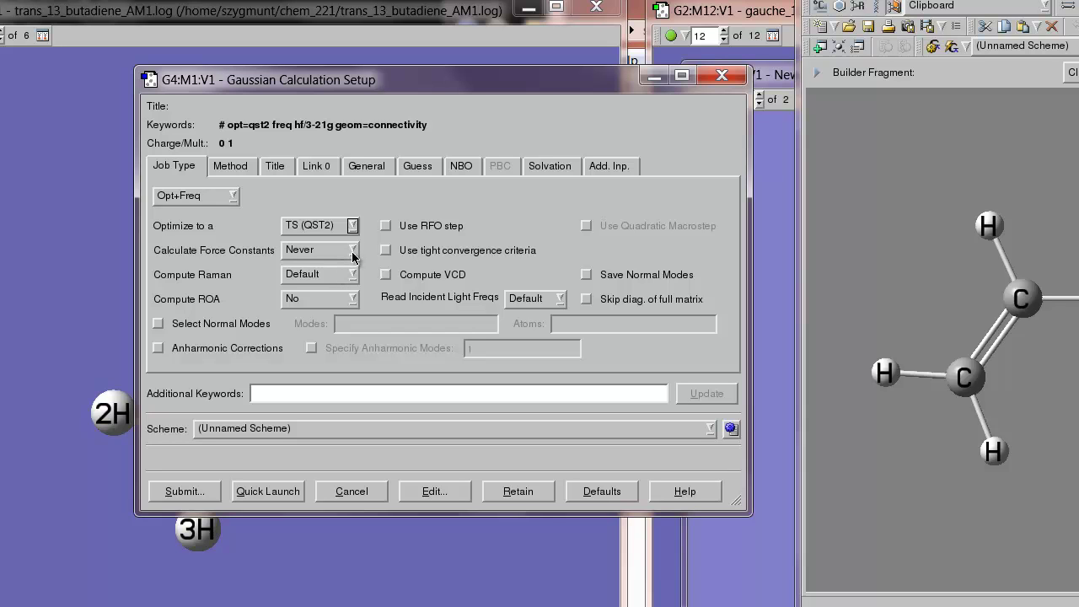
click(352, 253)
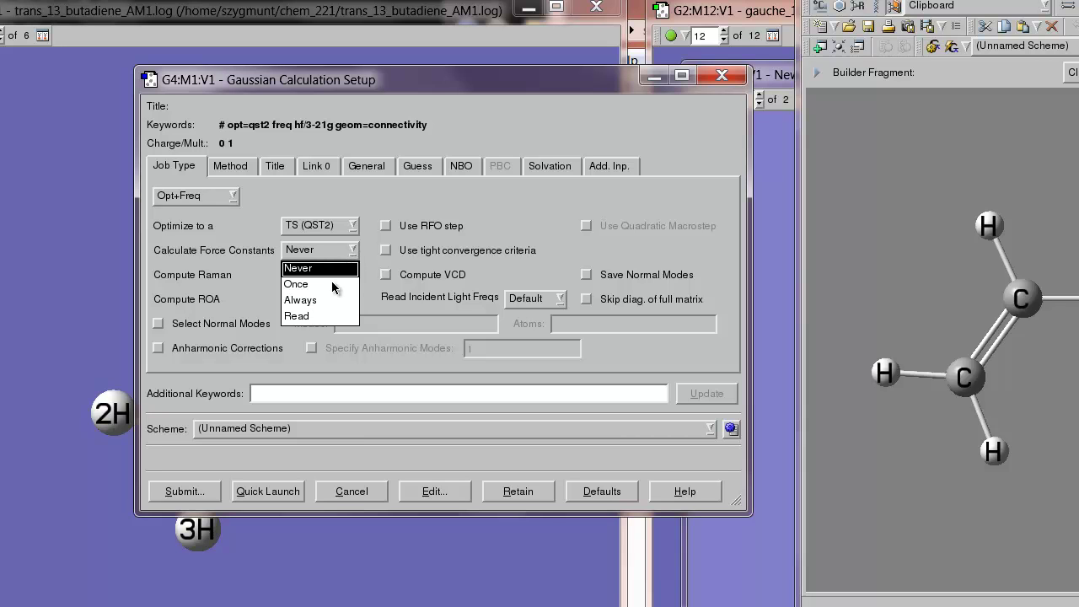
click(297, 284)
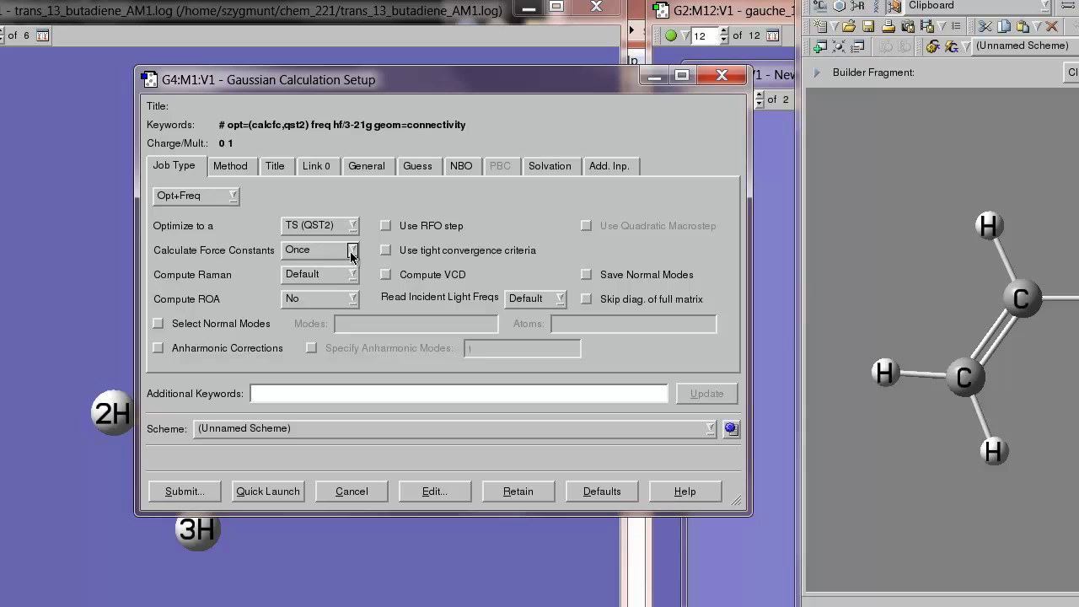
click(336, 257)
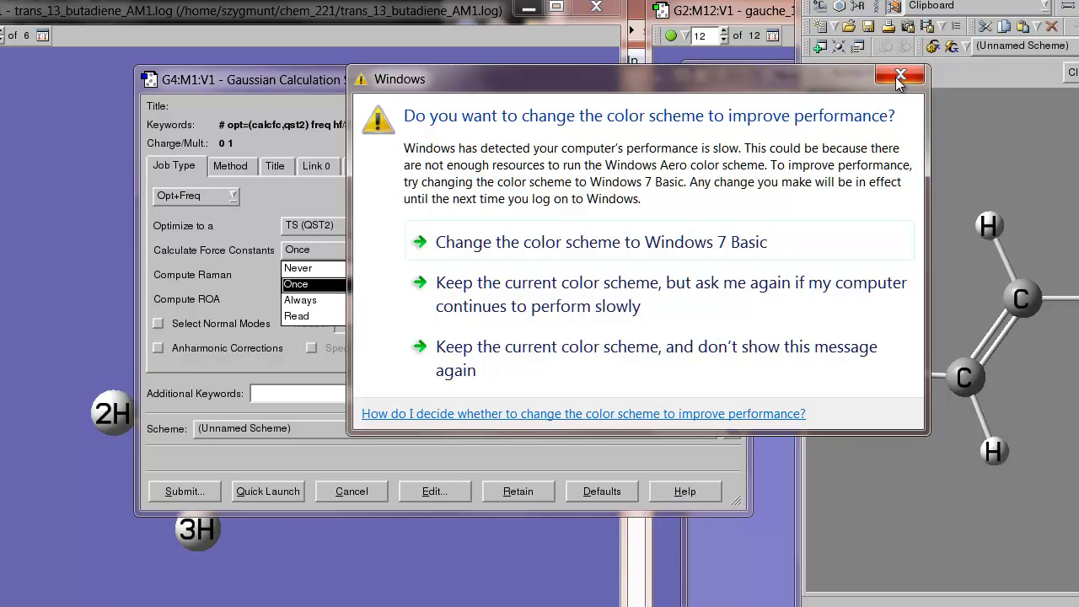
right_click(899, 79)
click(935, 109)
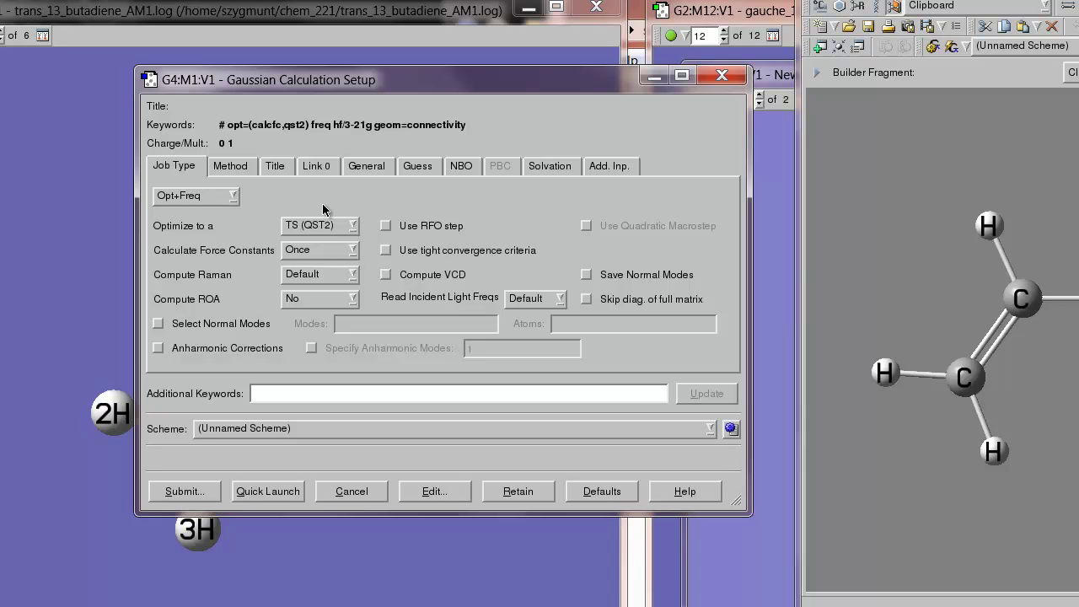
Switch the calculation method from HF/3-21G to Semi-empirical AM1
click(242, 170)
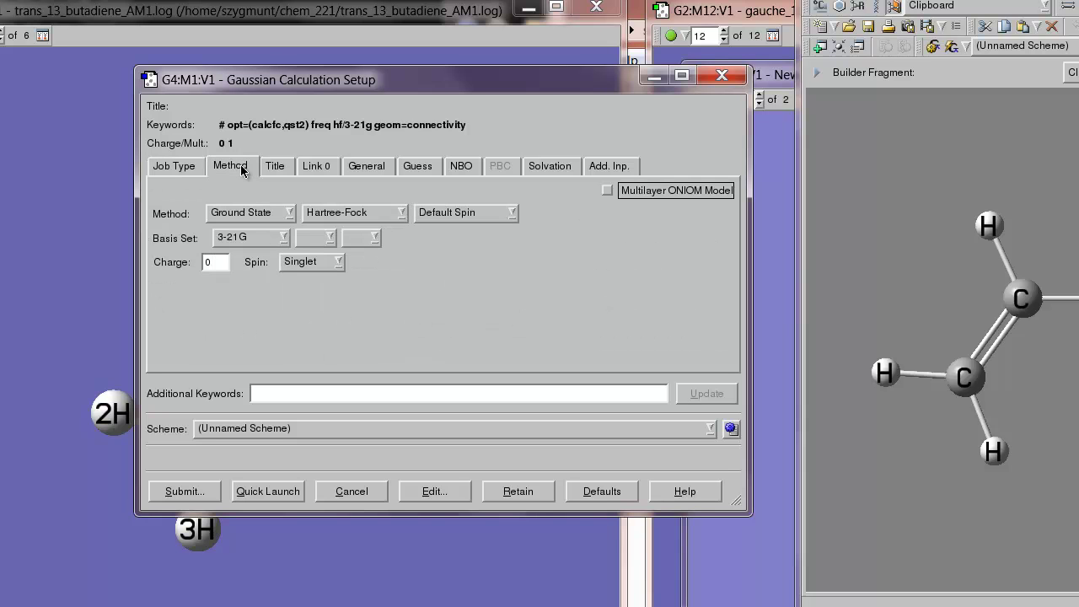
click(400, 215)
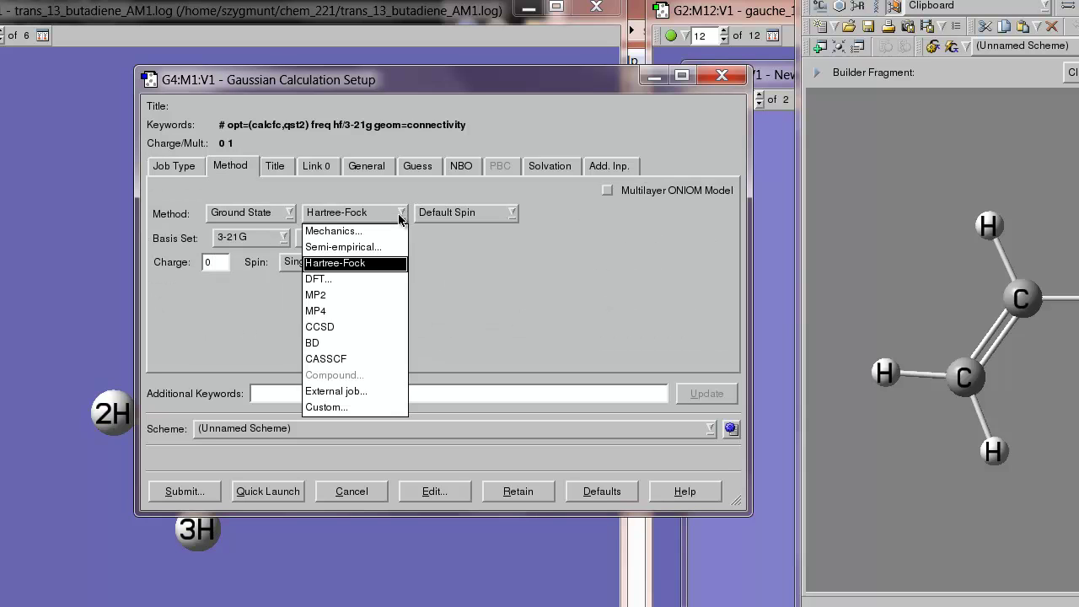
click(370, 246)
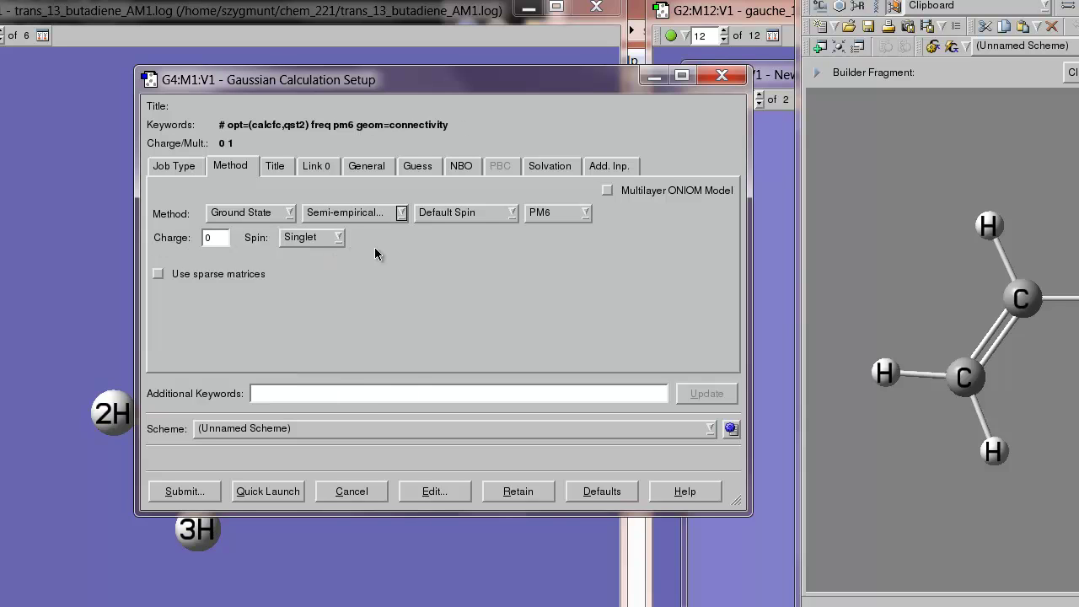
click(476, 217)
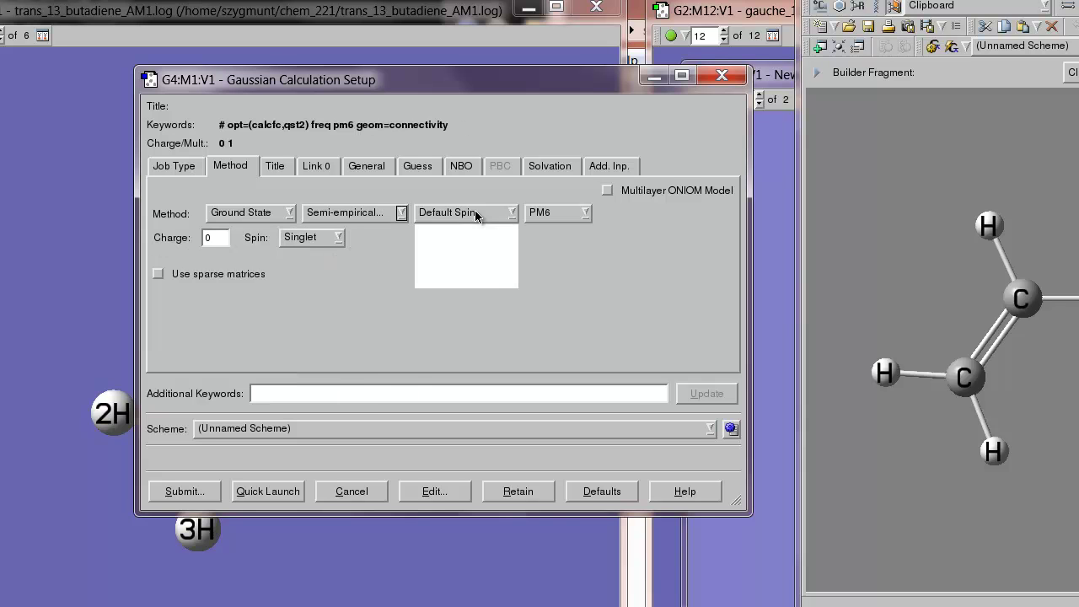
click(558, 214)
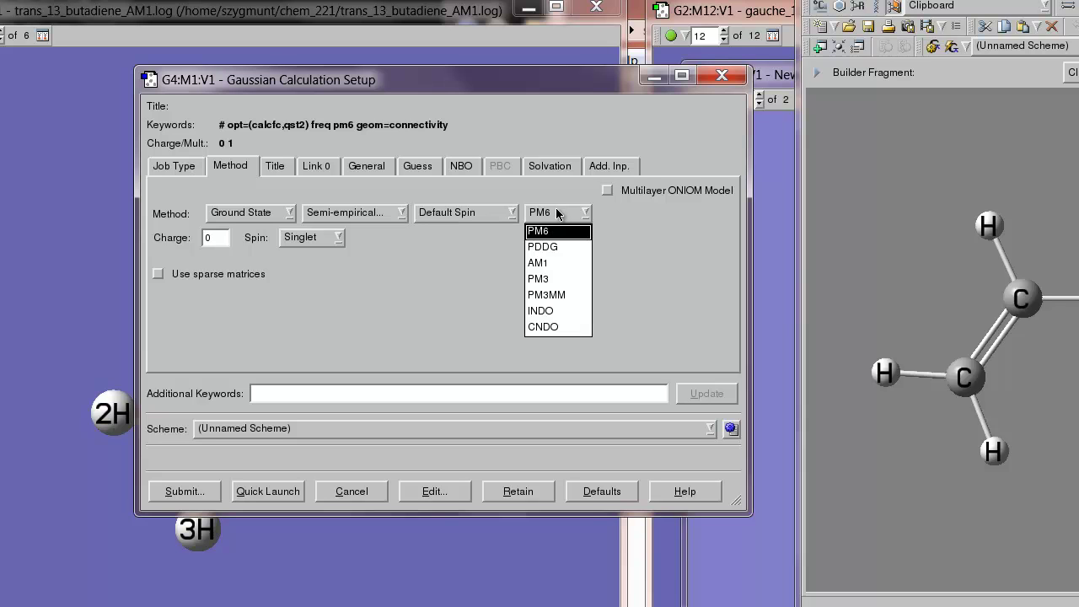
click(555, 263)
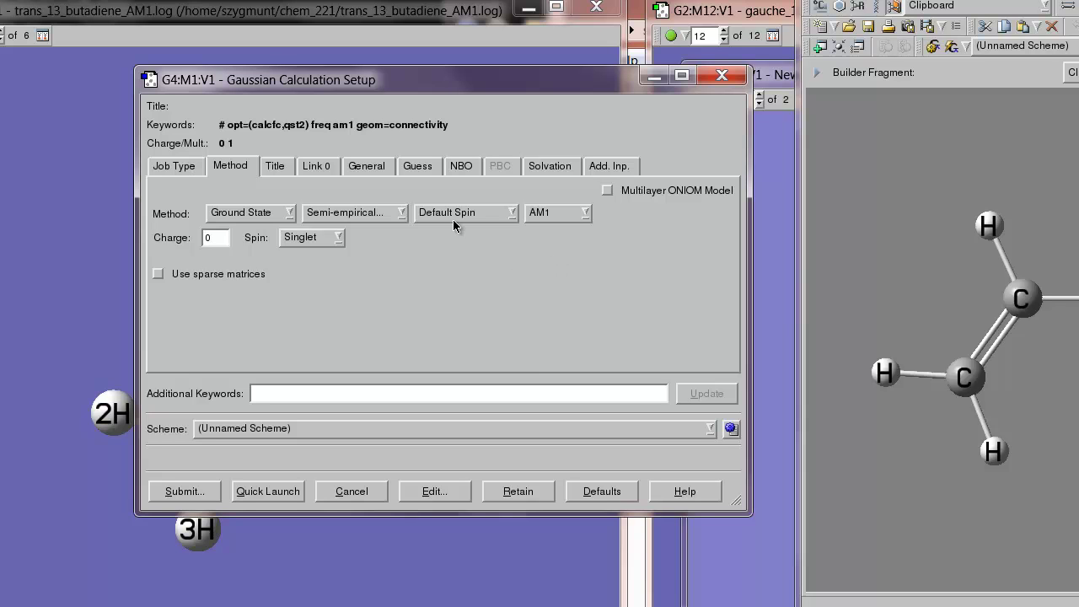
Title the job 'TS for trans-gauche 1,3-butadiene' and review the Link 0, General and Guess tabs
click(276, 167)
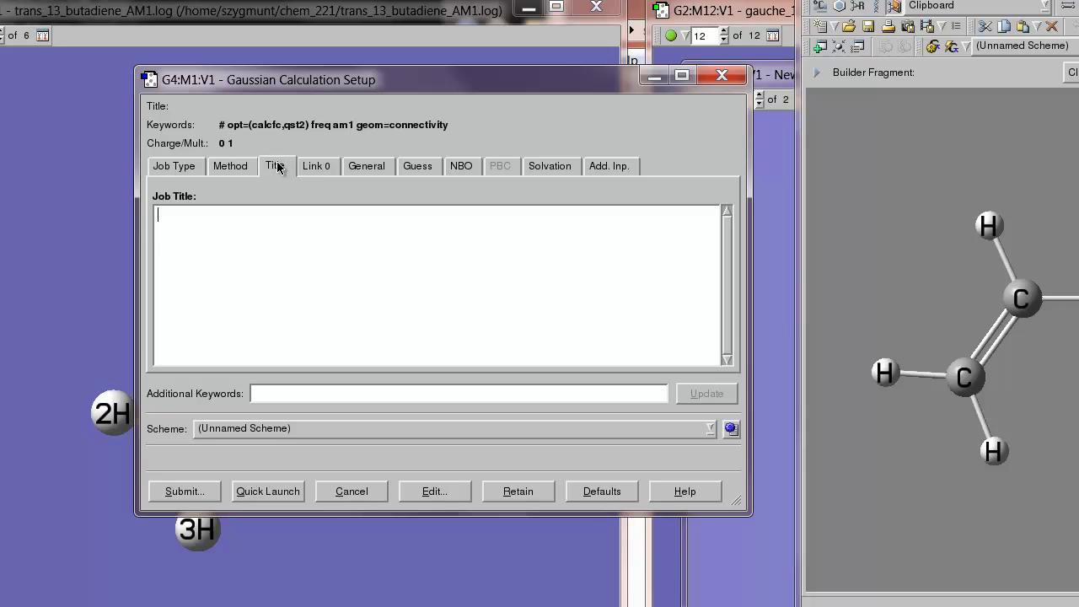
text(TS for trans-gauch)
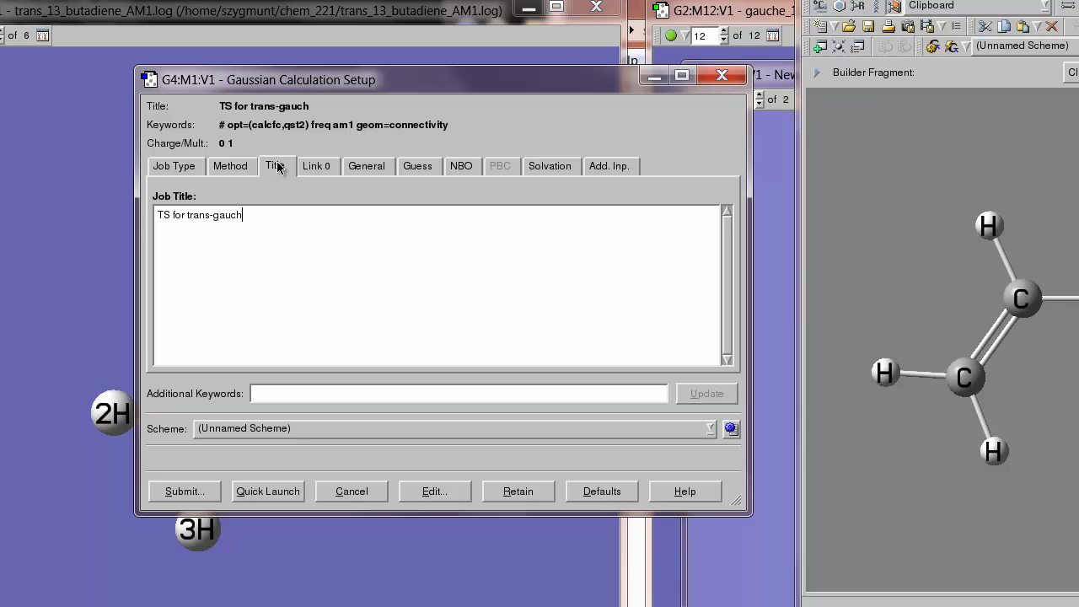
text(e 1,30-)
key(BackSpace)
key(BackSpace)
text(-butadiene)
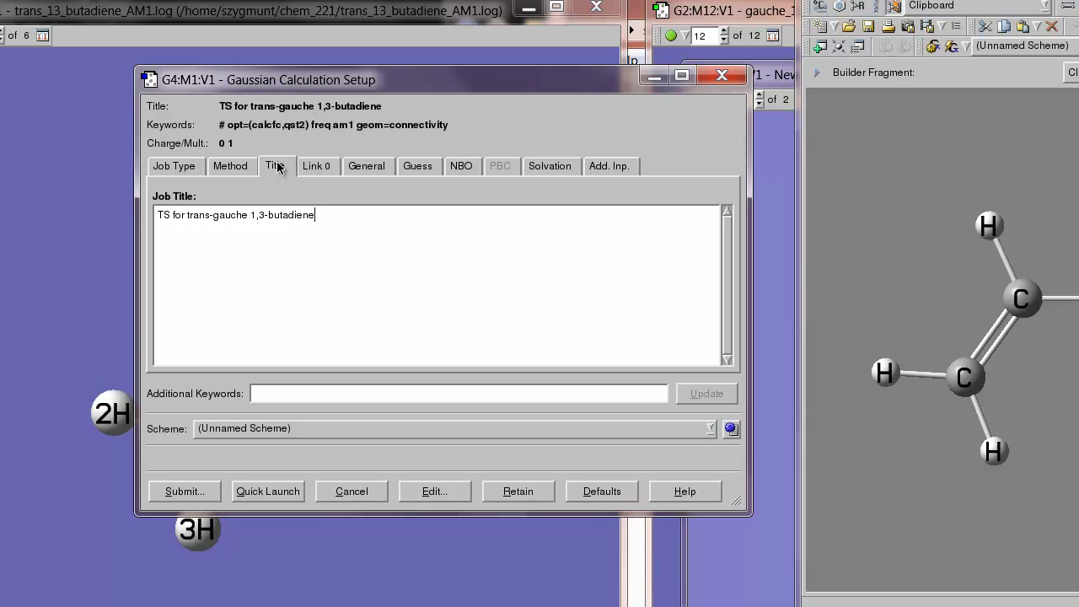
click(325, 174)
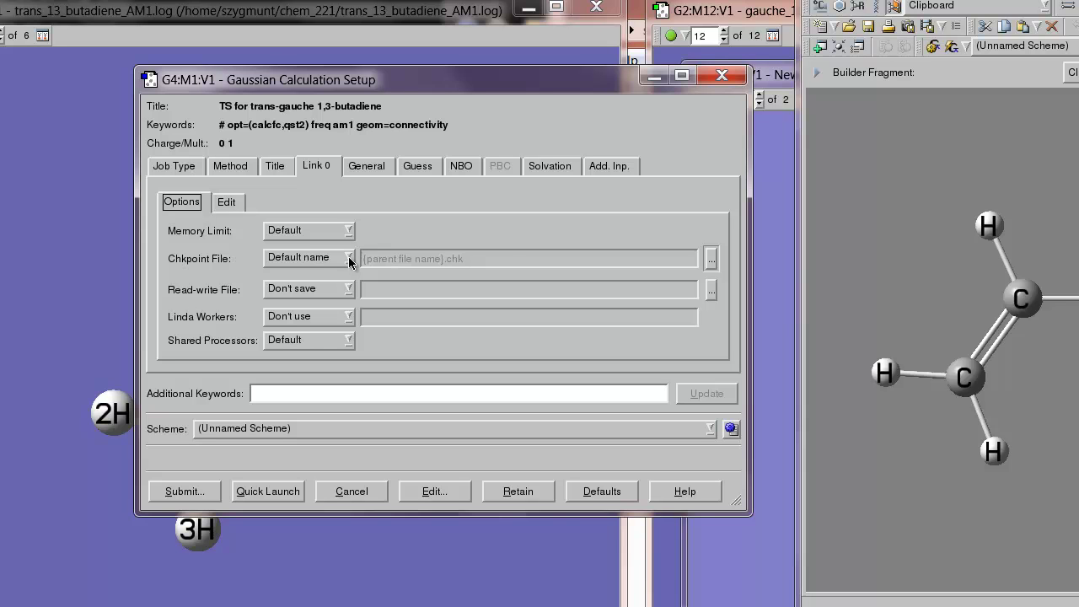
click(376, 166)
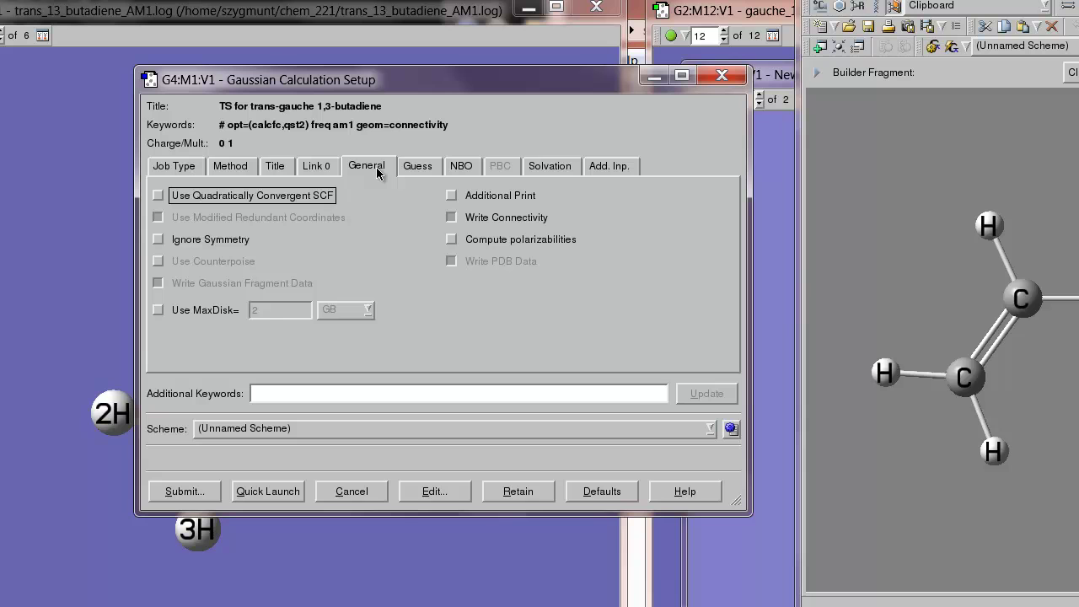
click(415, 173)
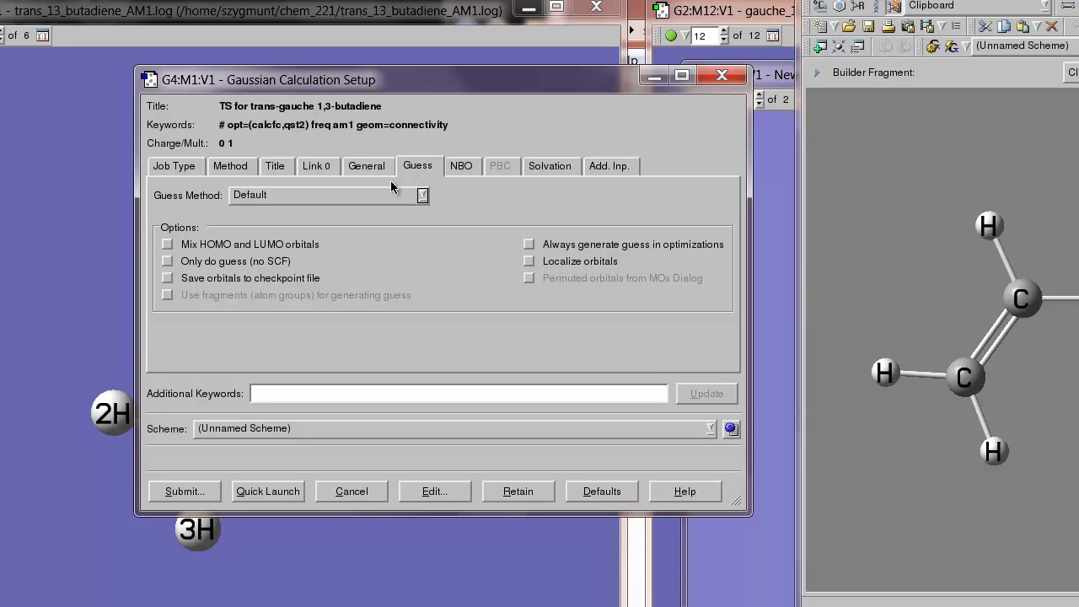
Save the input as qst2_13_butadiene_AM1, overwriting the old file, and run it in Gaussian
click(184, 491)
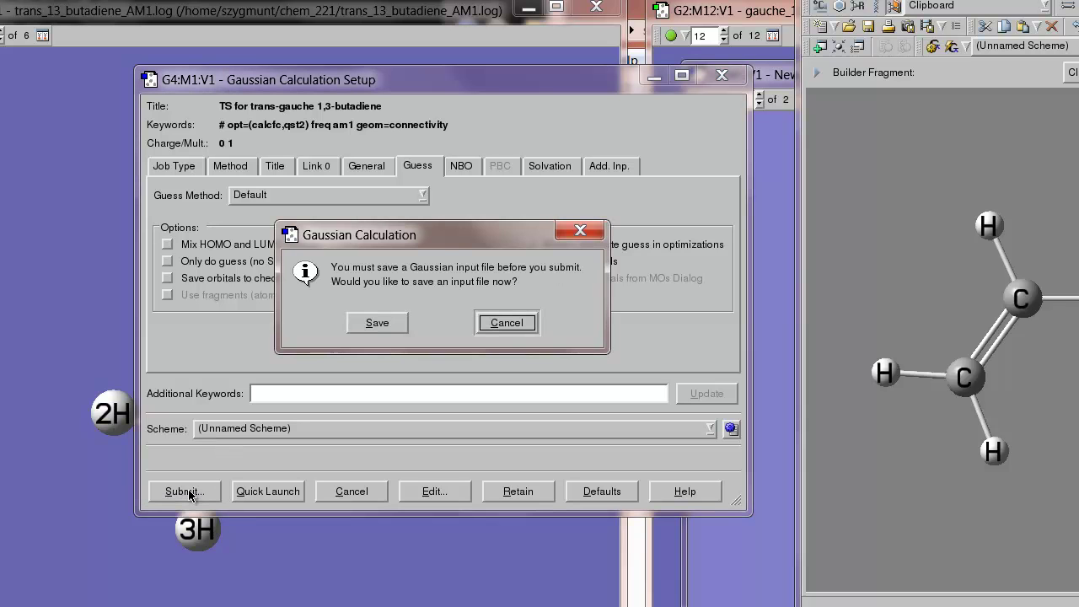
click(377, 322)
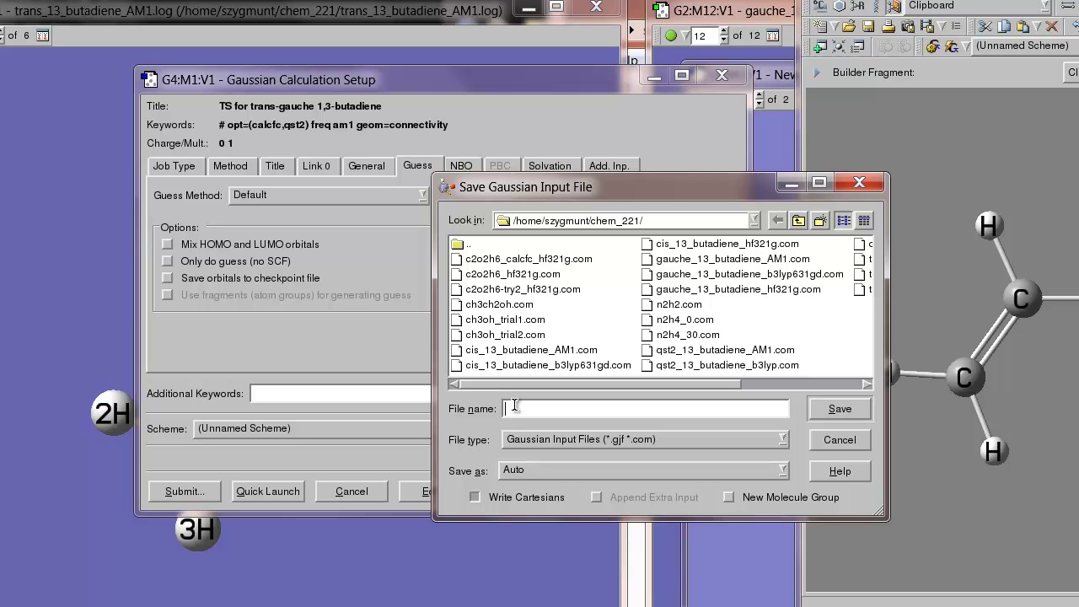
text(qst2_13_butadiene_AM1)
click(822, 411)
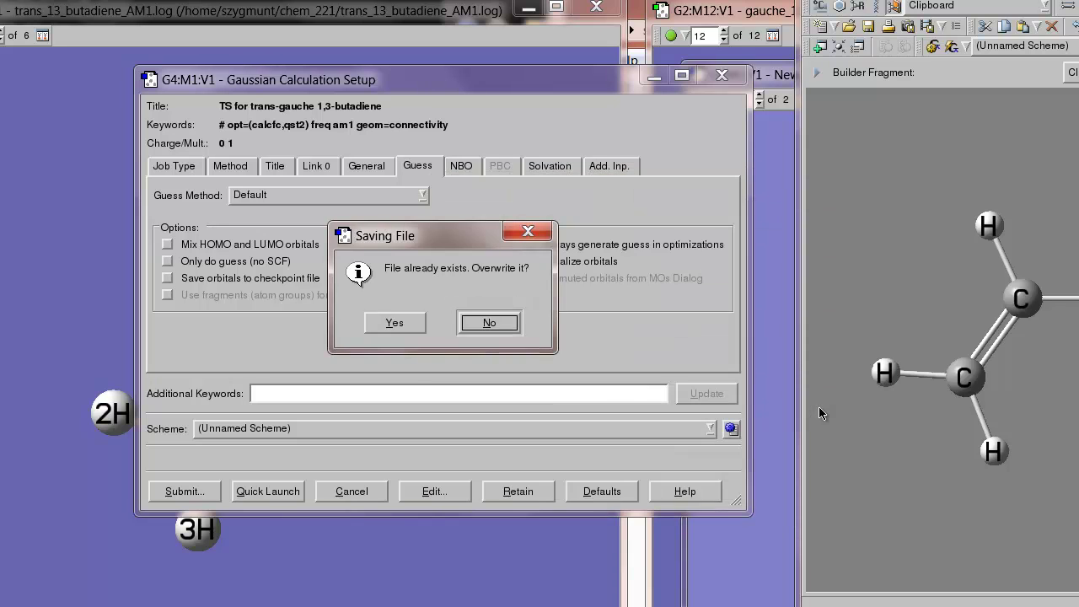
click(409, 324)
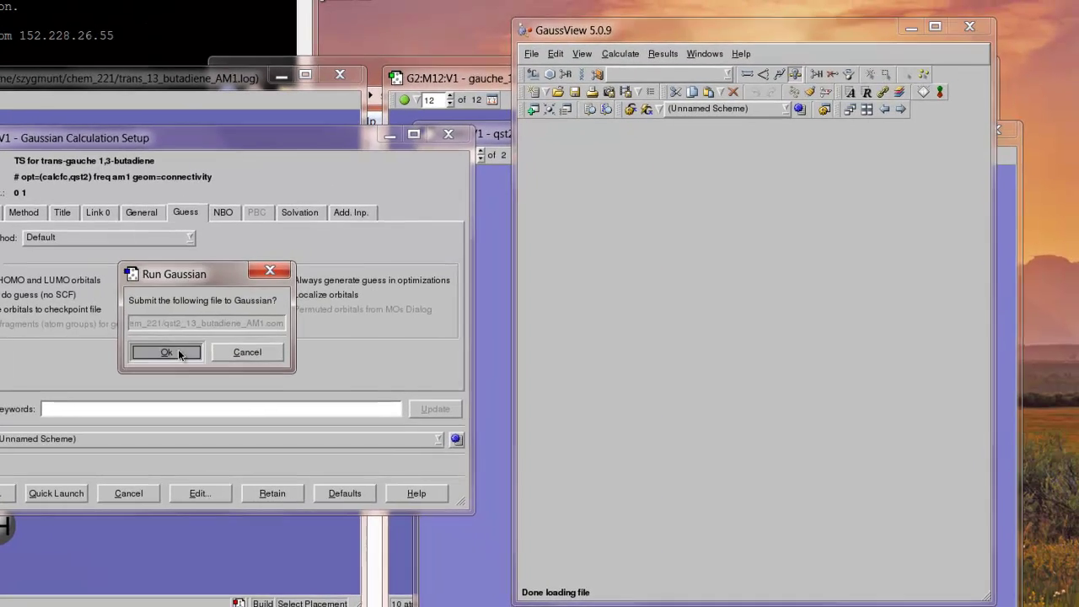
click(166, 352)
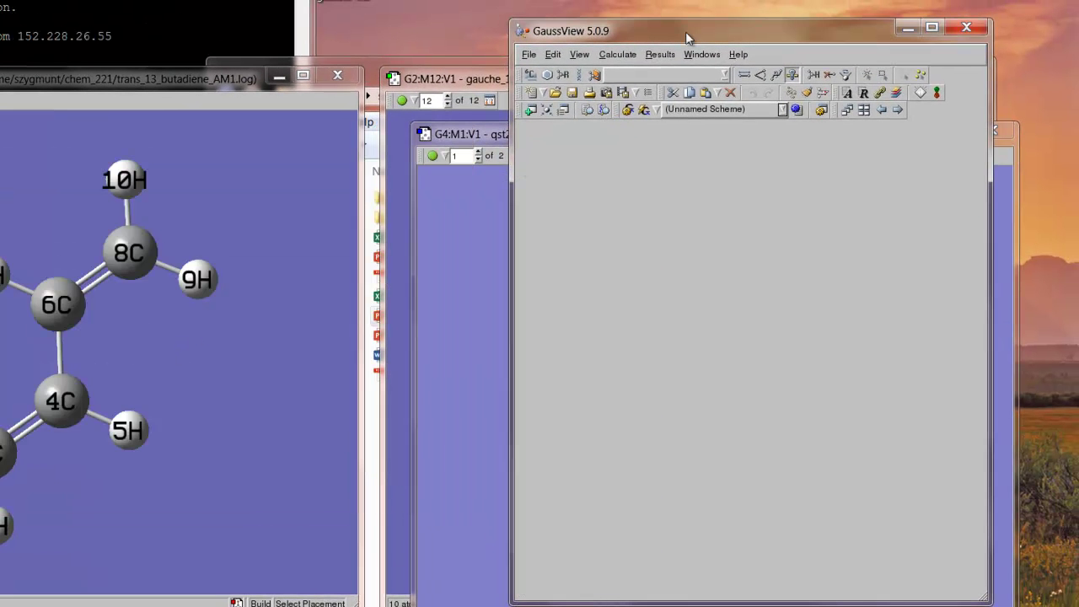
Move the main GaussView window aside while the qst2_13_butadiene_AM1 job runs to completion
drag(685, 31, 622, 20)
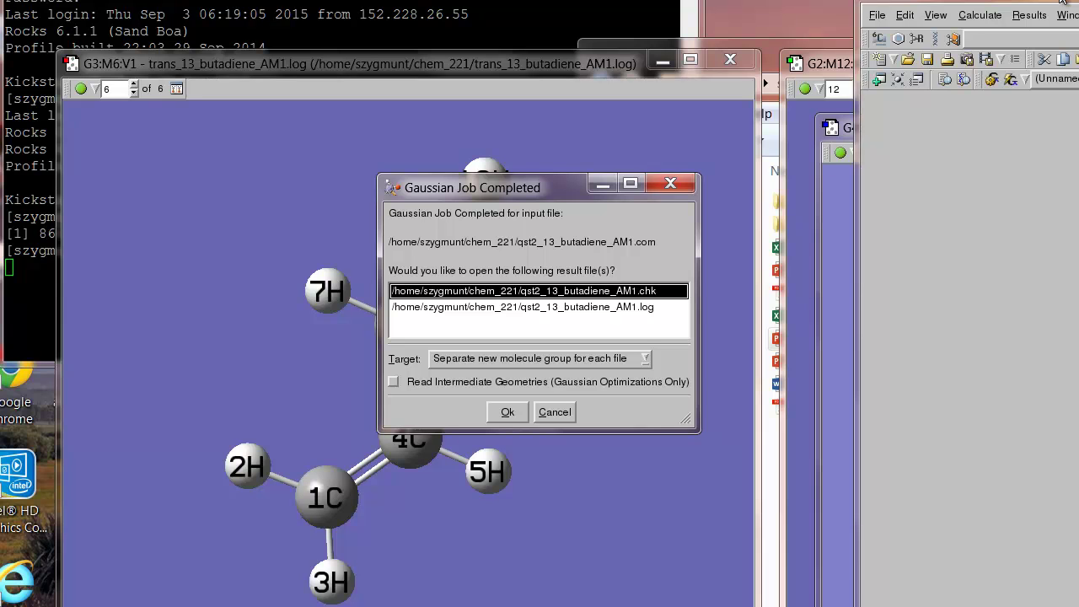
Open the qst2_13_butadiene_AM1.log results with intermediate geometries included
click(628, 308)
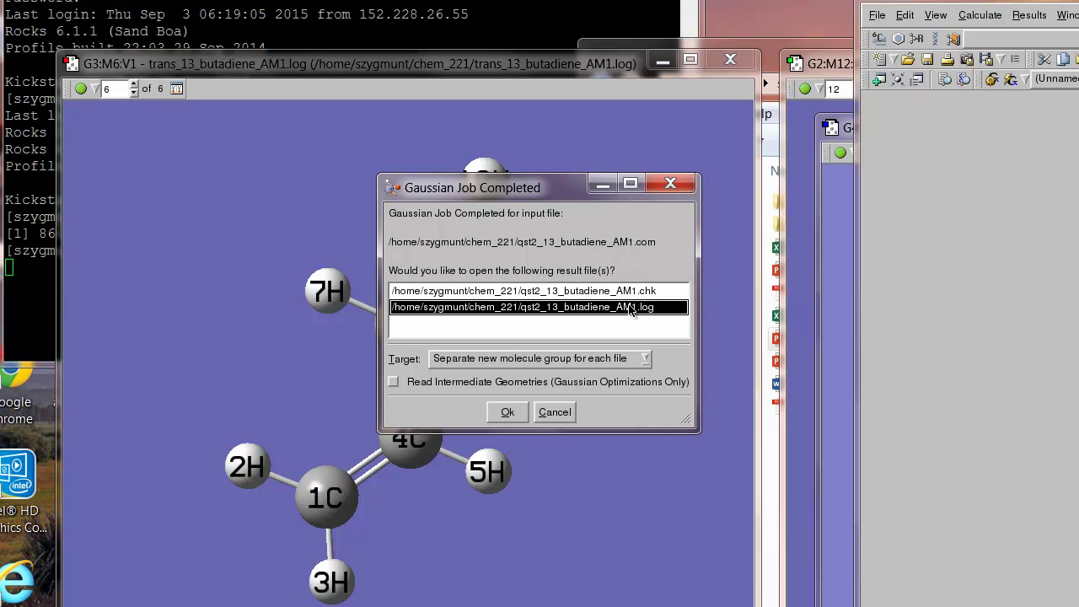
click(393, 382)
click(507, 411)
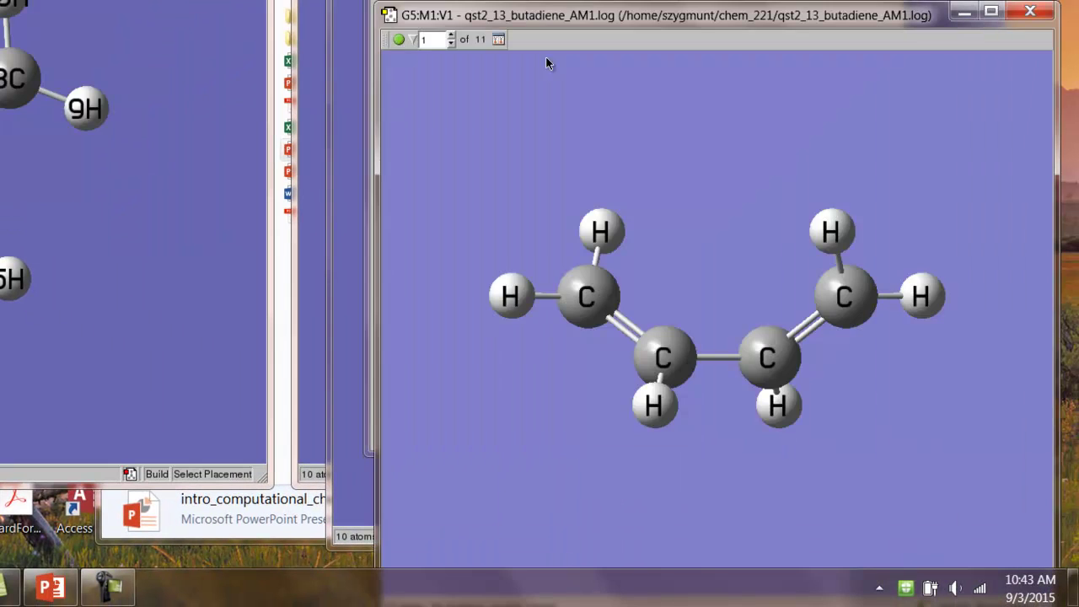
Rotate the QST2 result molecule and the trans-butadiene molecule to compare their structures
drag(612, 17, 637, 16)
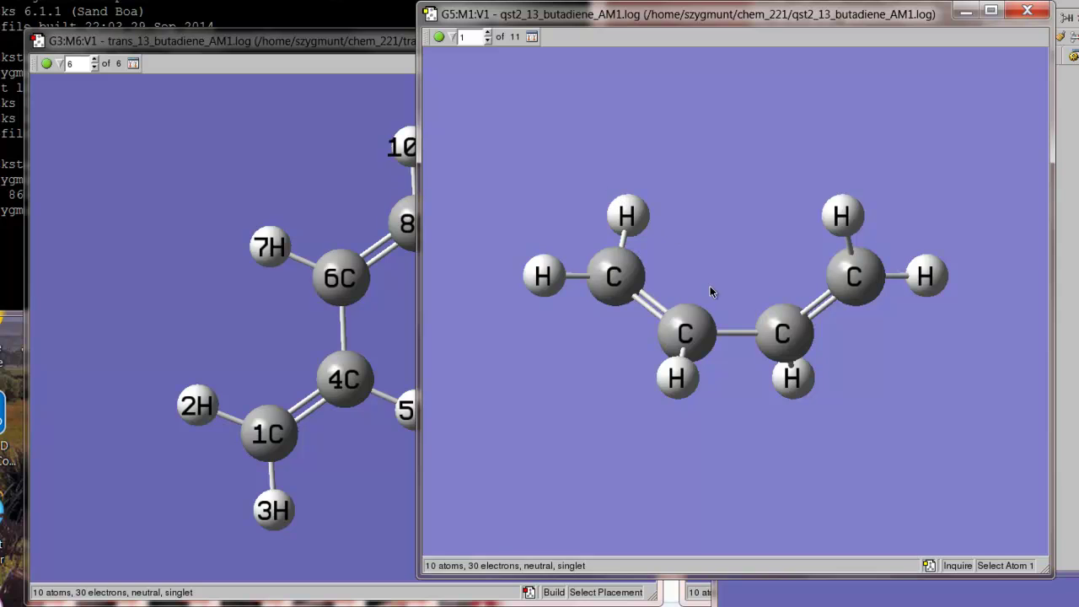
drag(710, 286, 564, 265)
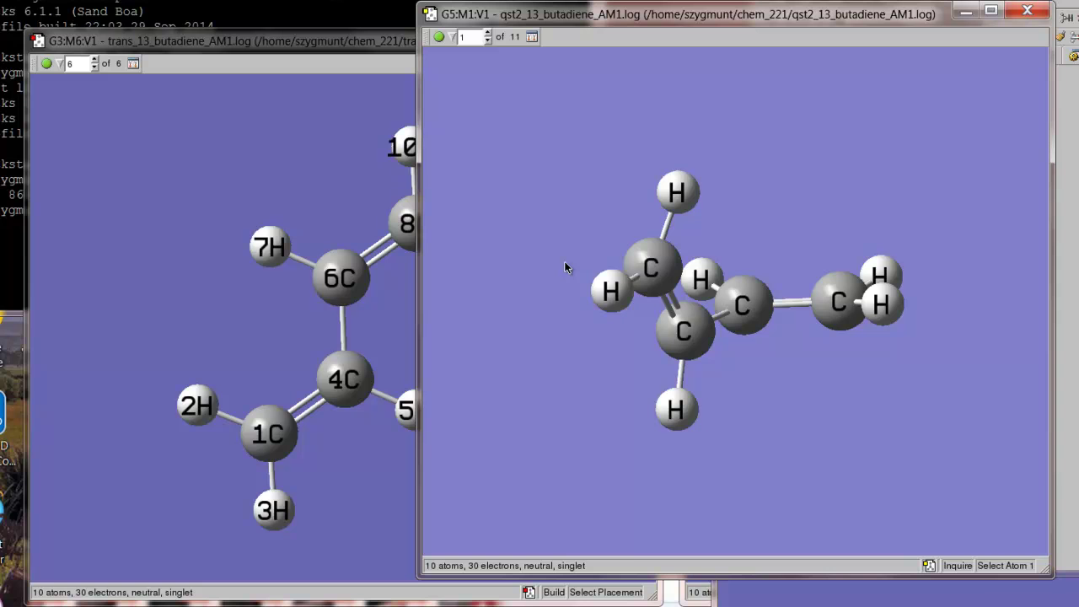
mouse_move(571, 252)
mouse_down()
mouse_move(606, 249)
mouse_move(571, 242)
mouse_move(601, 244)
mouse_move(588, 243)
mouse_up()
click(166, 314)
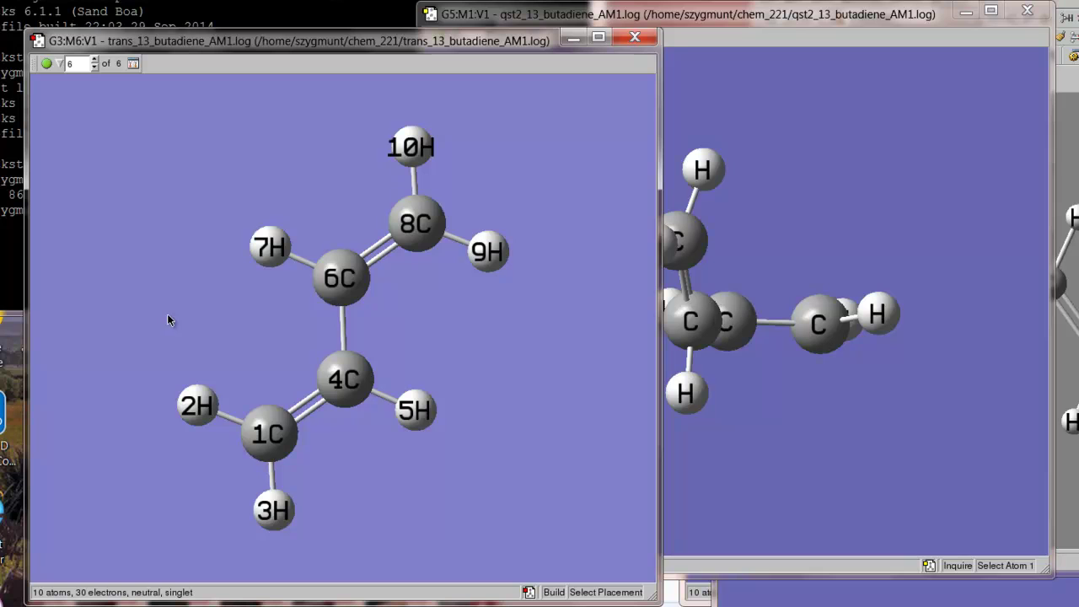
drag(204, 322, 222, 267)
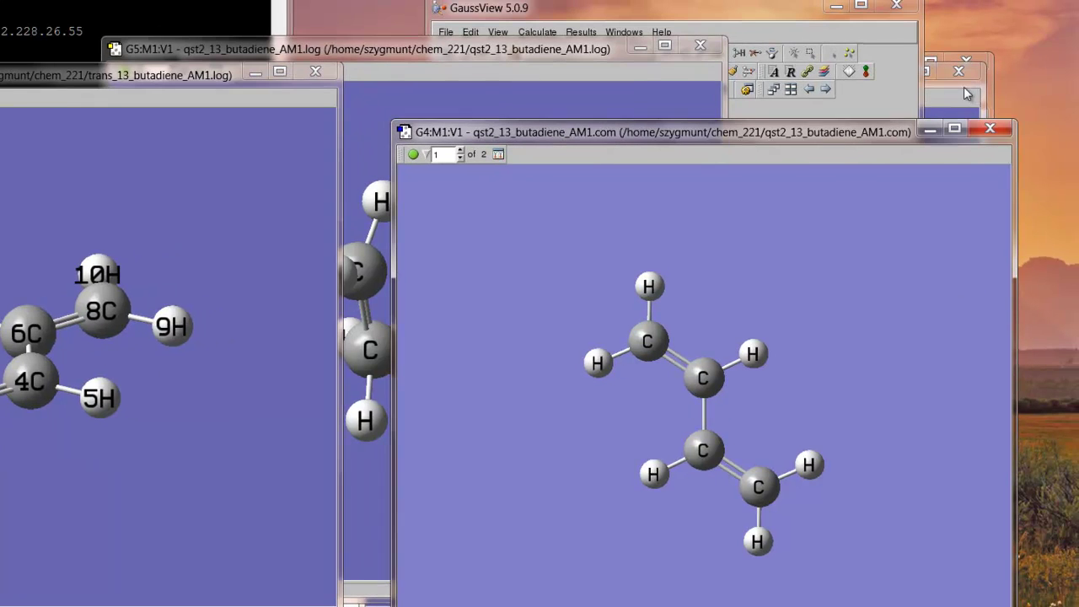
Bring the gauche and QST2 result structures forward and tilt each to compare them
click(967, 94)
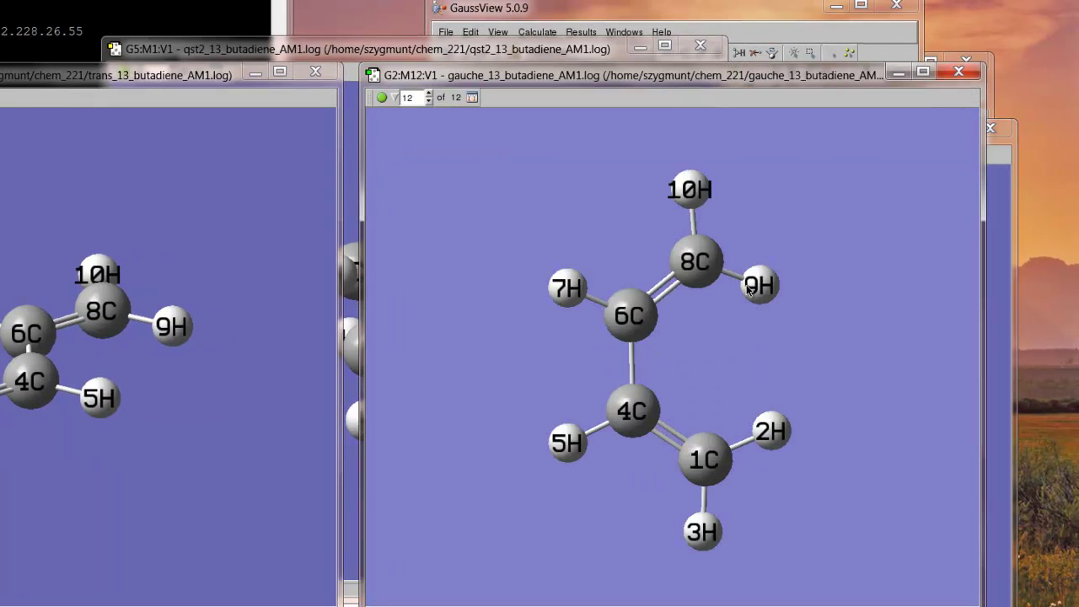
drag(741, 290, 738, 237)
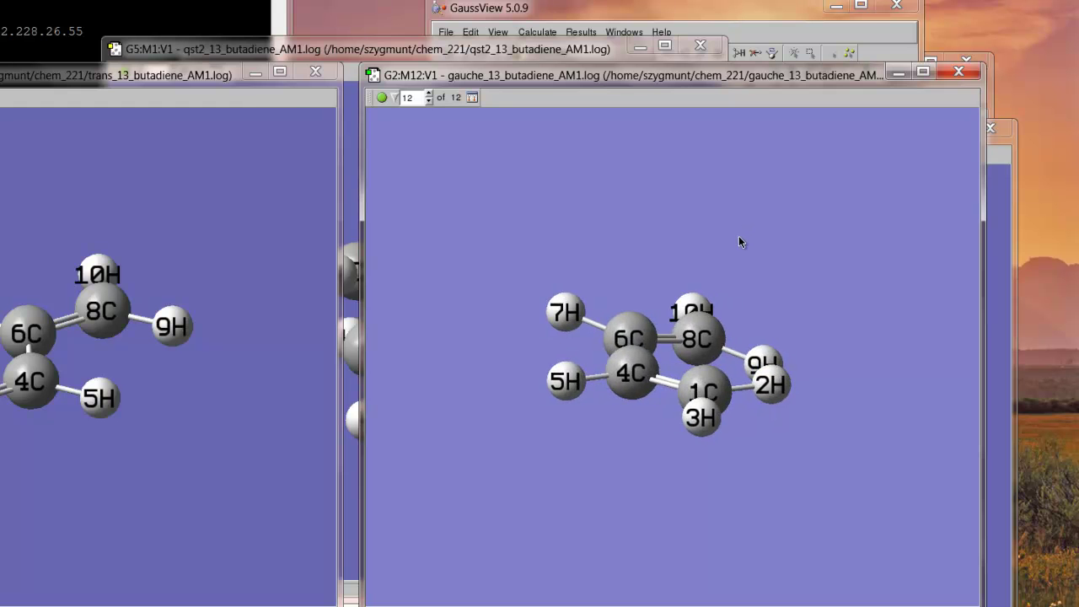
click(307, 51)
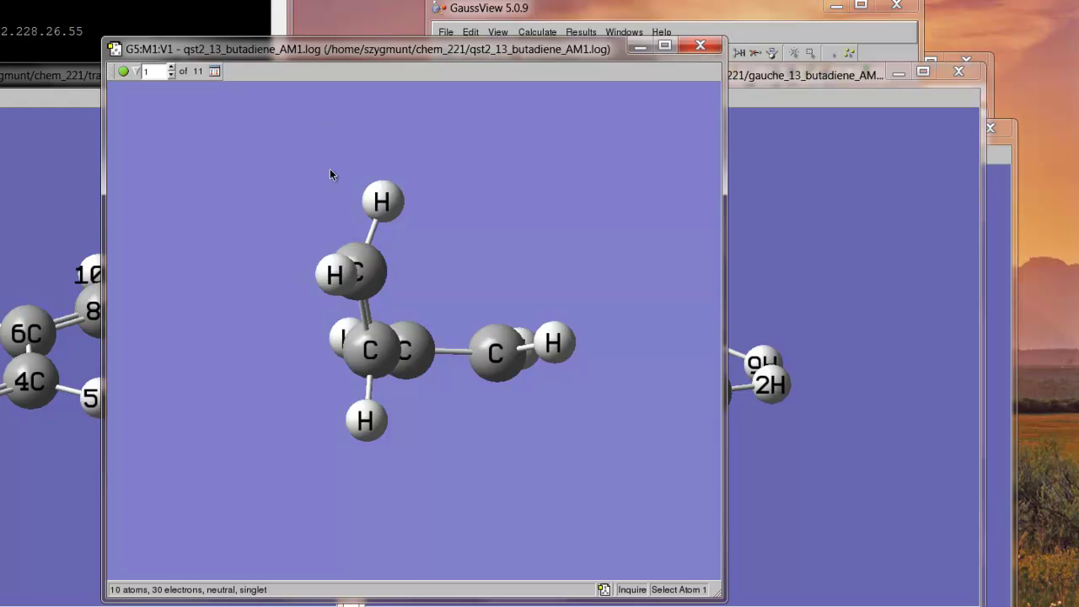
drag(329, 174, 333, 187)
Show atom number labels on the QST2 result molecule with View > Labels
click(558, 31)
click(558, 30)
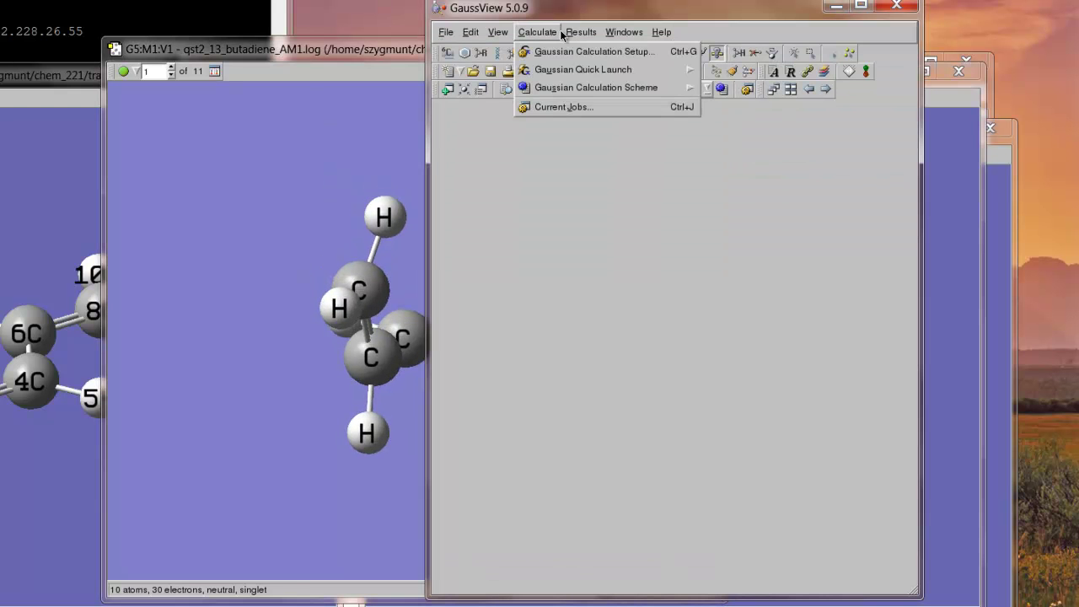
mouse_move(500, 34)
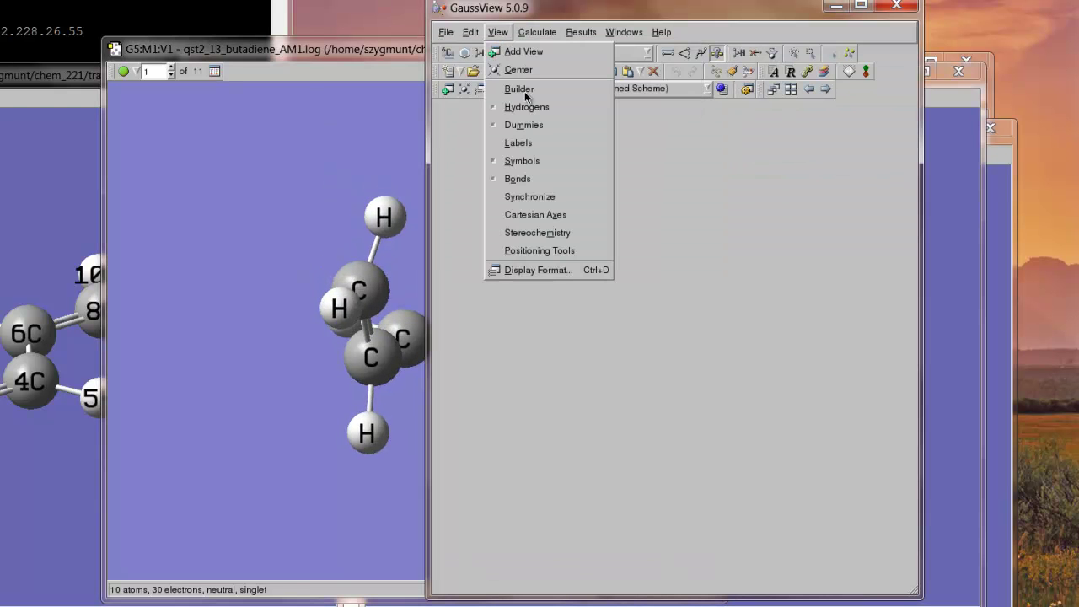
click(534, 143)
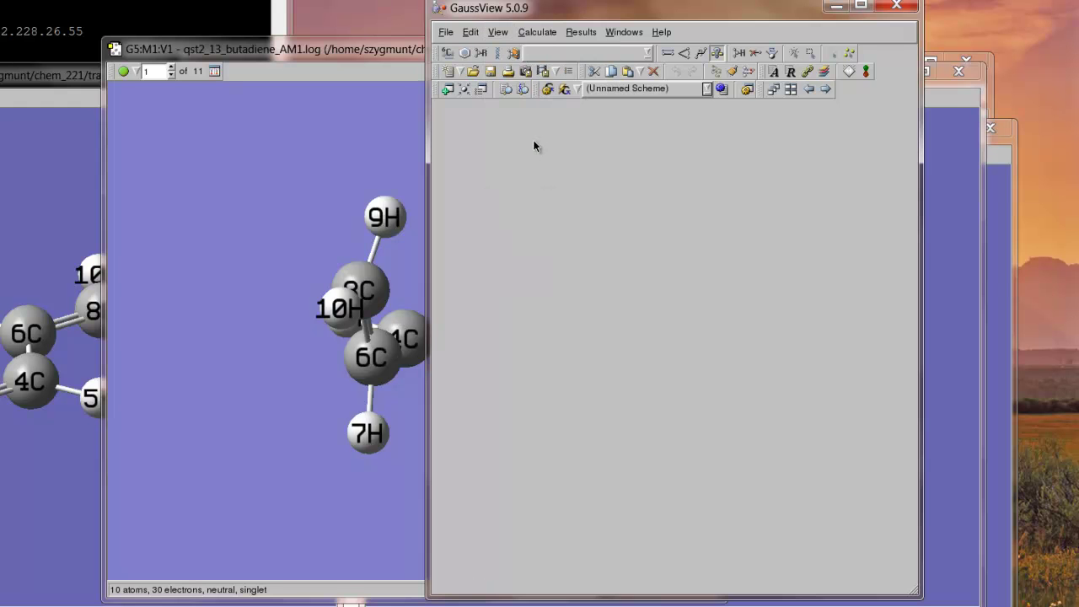
Rotate and tilt the labelled QST2 molecule so overlapping atoms separate
click(321, 54)
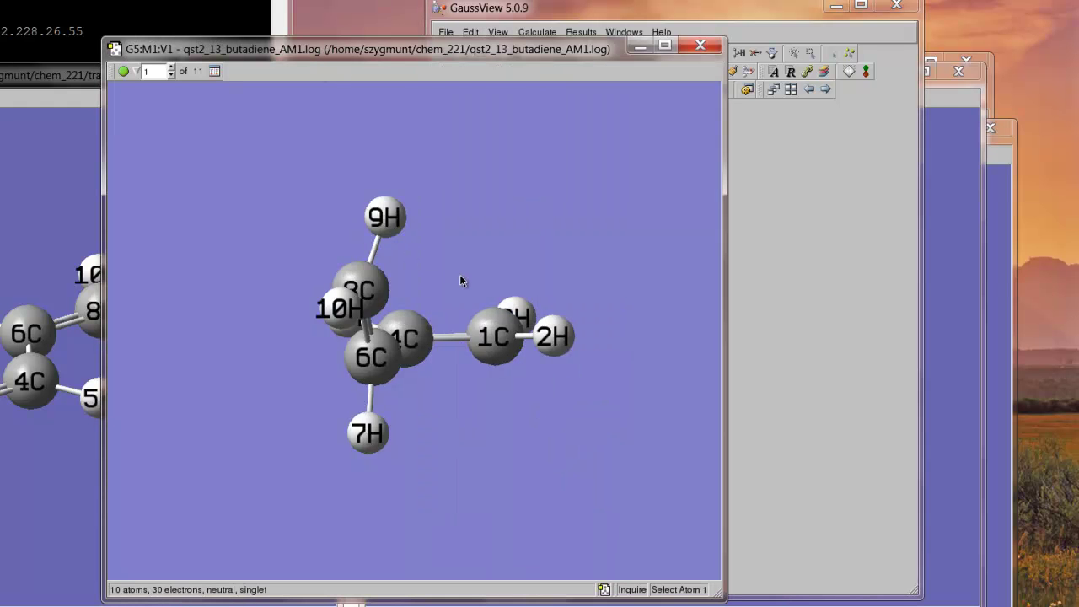
drag(458, 275, 298, 262)
drag(396, 301, 396, 325)
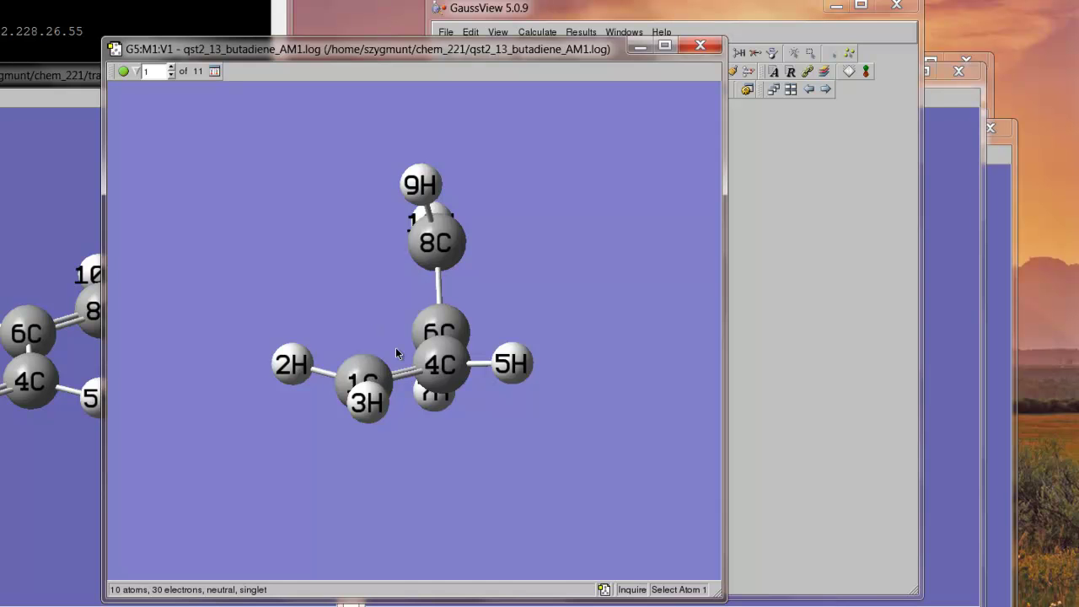
drag(392, 272, 392, 281)
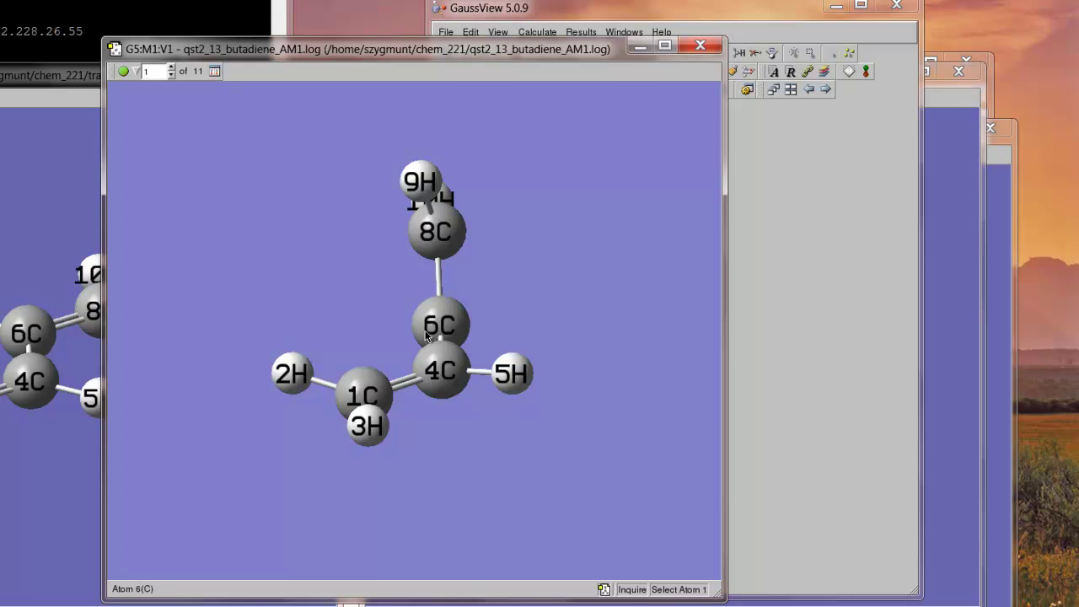
Advance the QST2 optimization frames up to 11 of 11
click(171, 69)
click(172, 69)
click(172, 69)
click(172, 69)
click(172, 69)
click(172, 69)
click(172, 69)
click(172, 69)
click(172, 69)
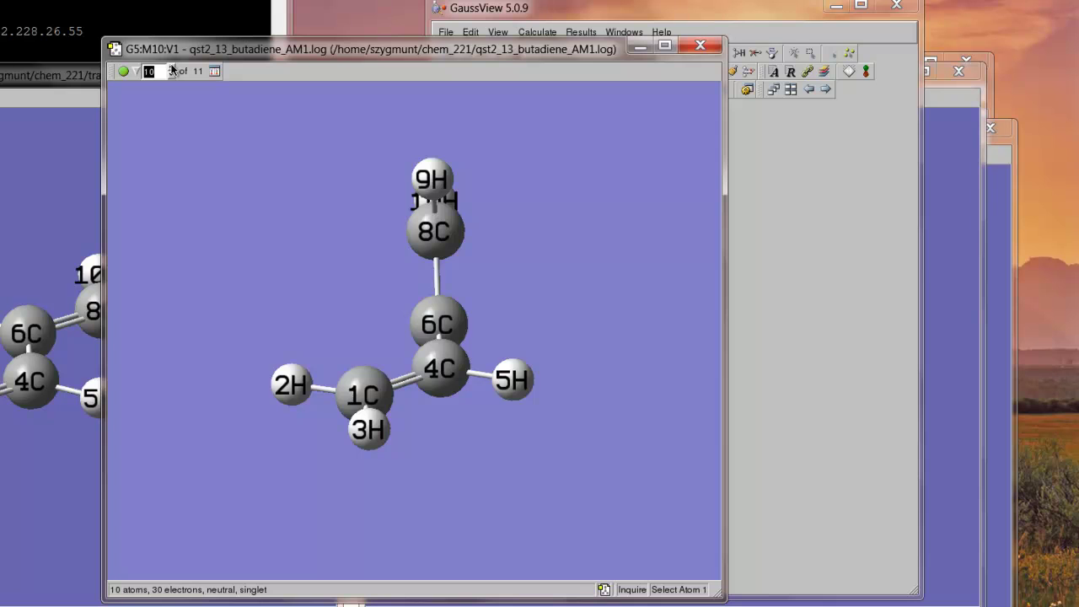
click(172, 69)
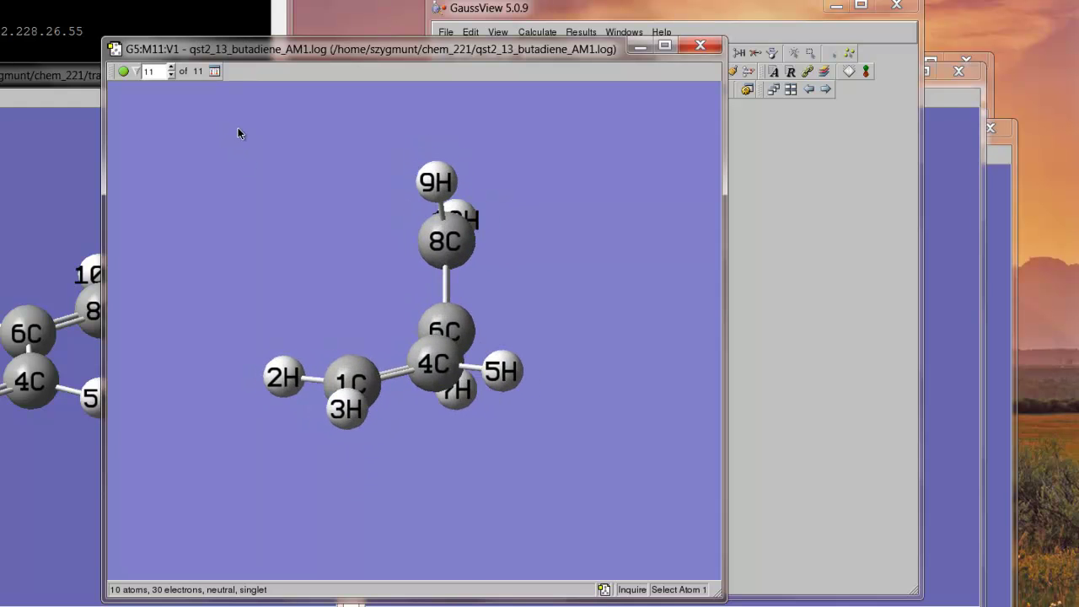
click(590, 15)
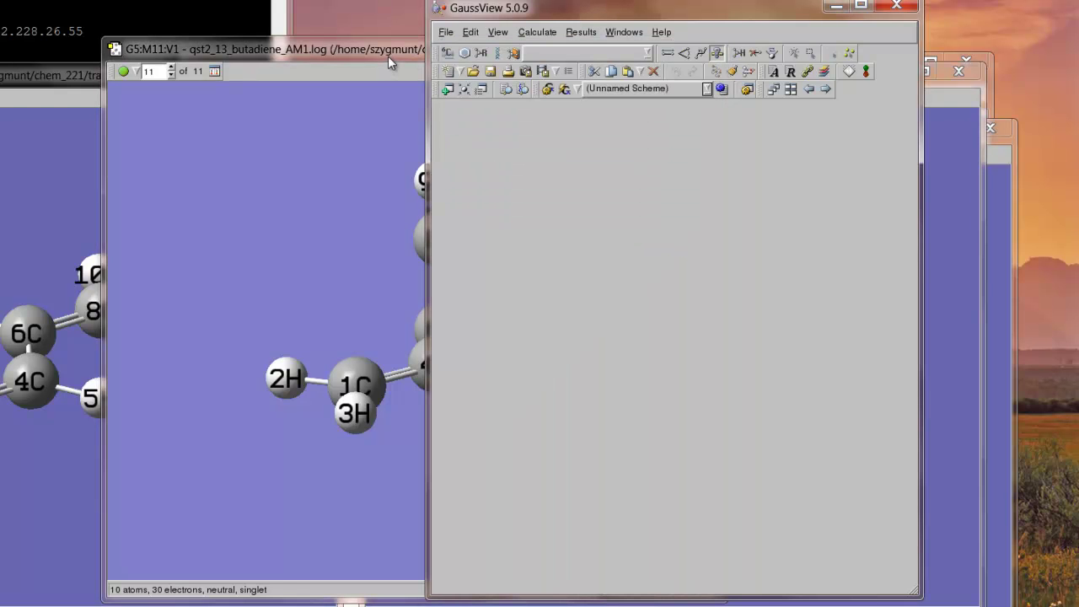
drag(387, 54, 160, 50)
drag(636, 6, 709, 12)
click(653, 38)
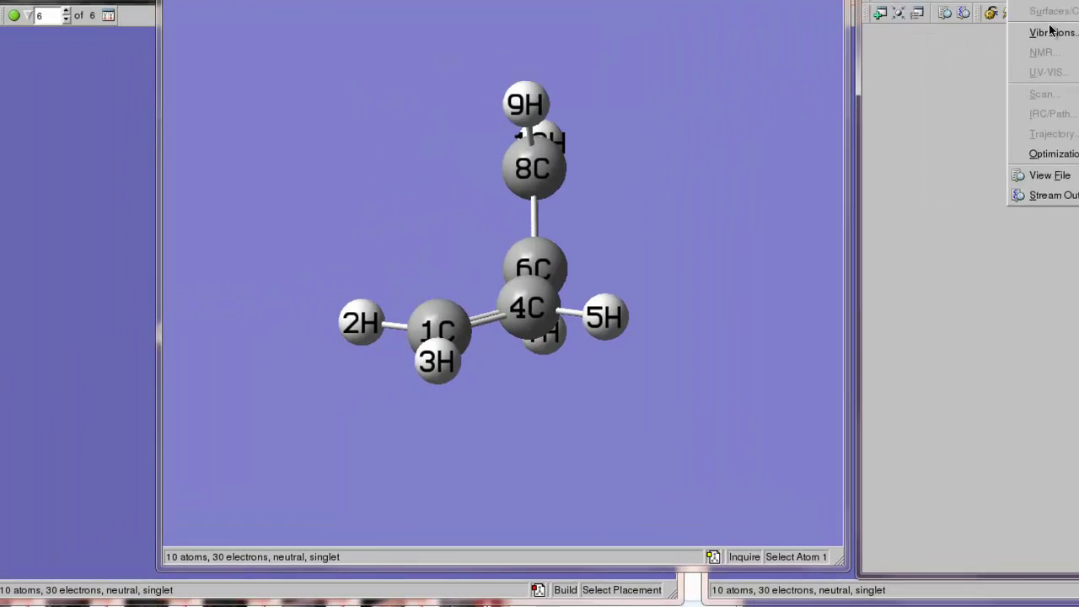
click(740, 100)
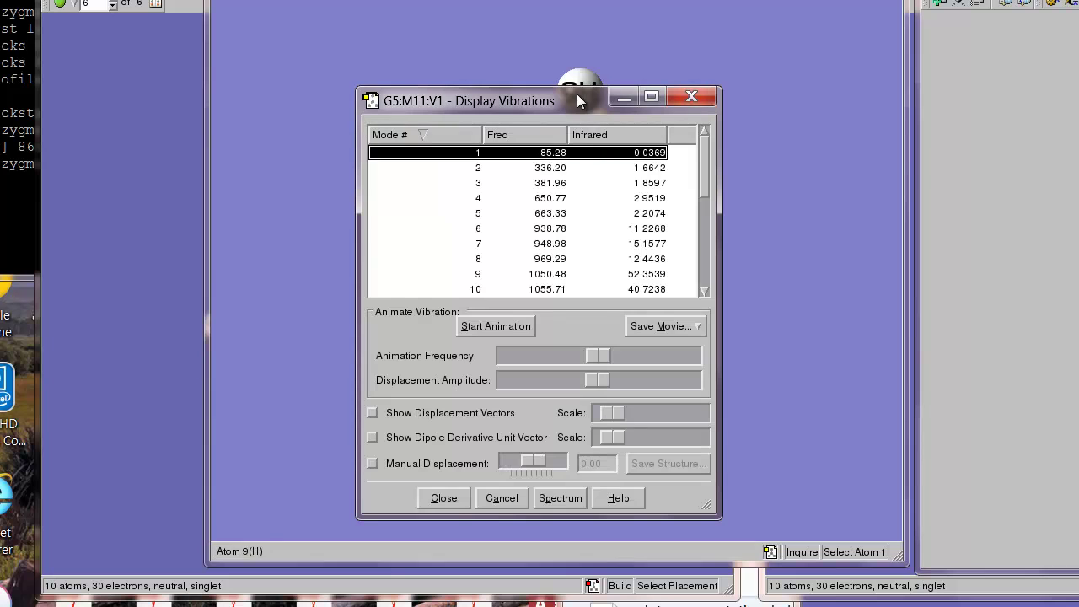
drag(544, 98, 1078, 41)
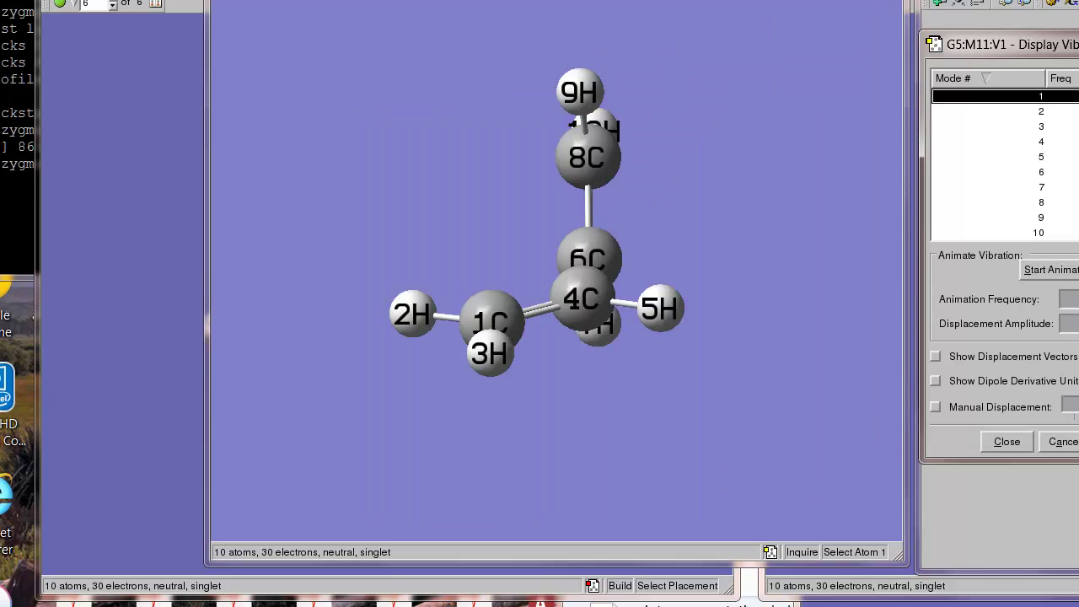
click(1041, 112)
click(1041, 96)
click(1041, 111)
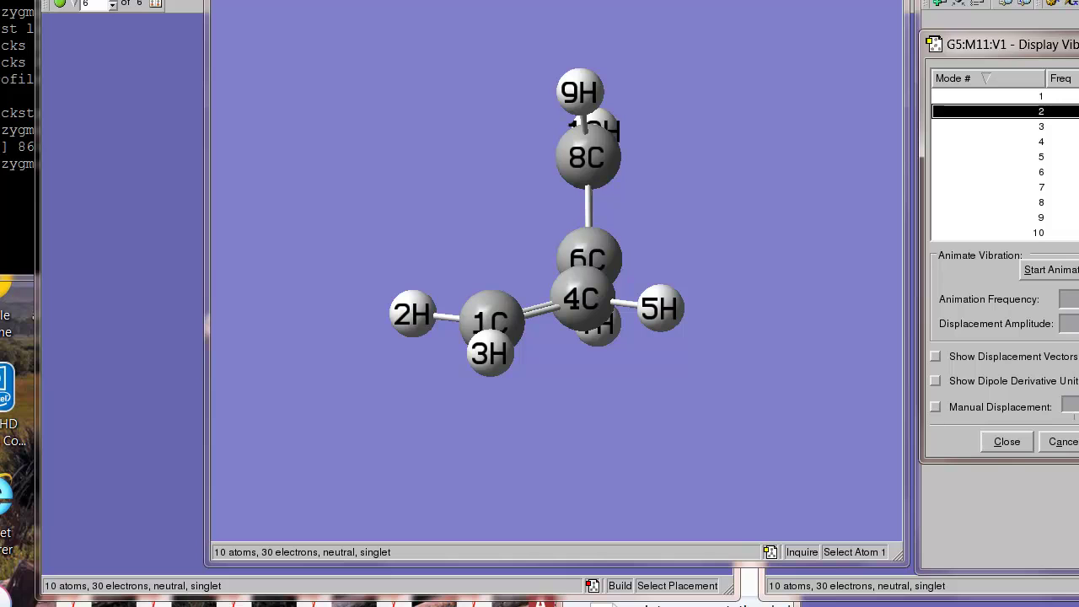
click(1041, 96)
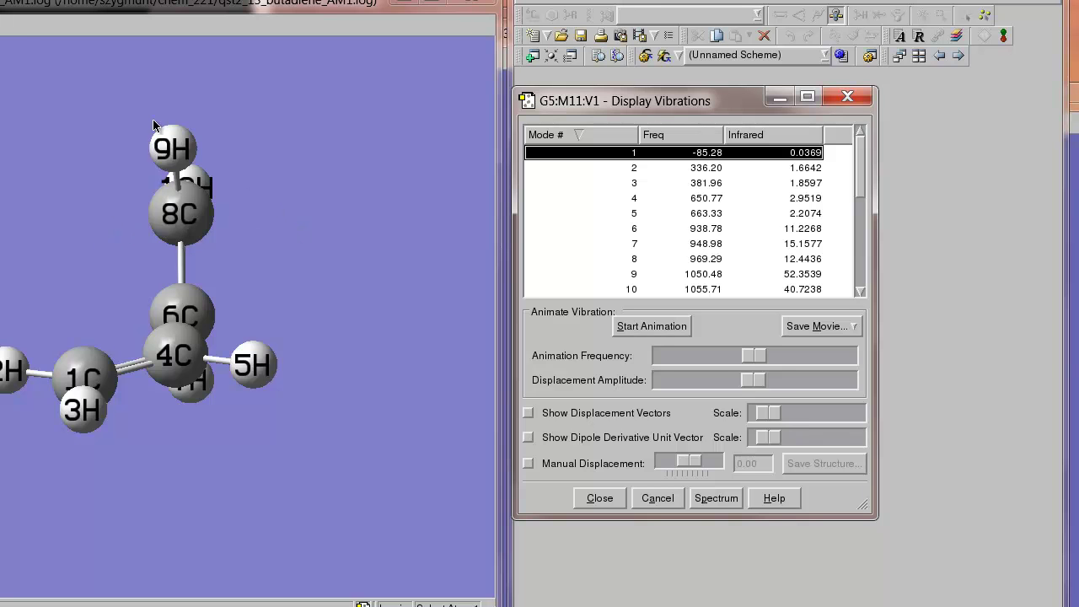
Animate the -85.28 imaginary mode 1 vibration, then stop the animation
click(631, 327)
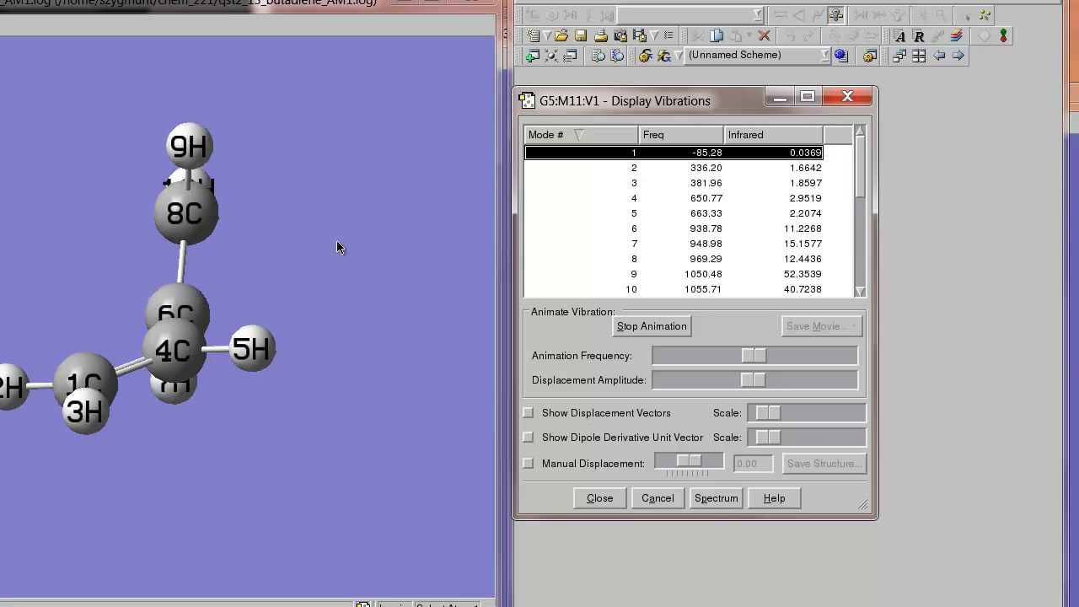
click(658, 327)
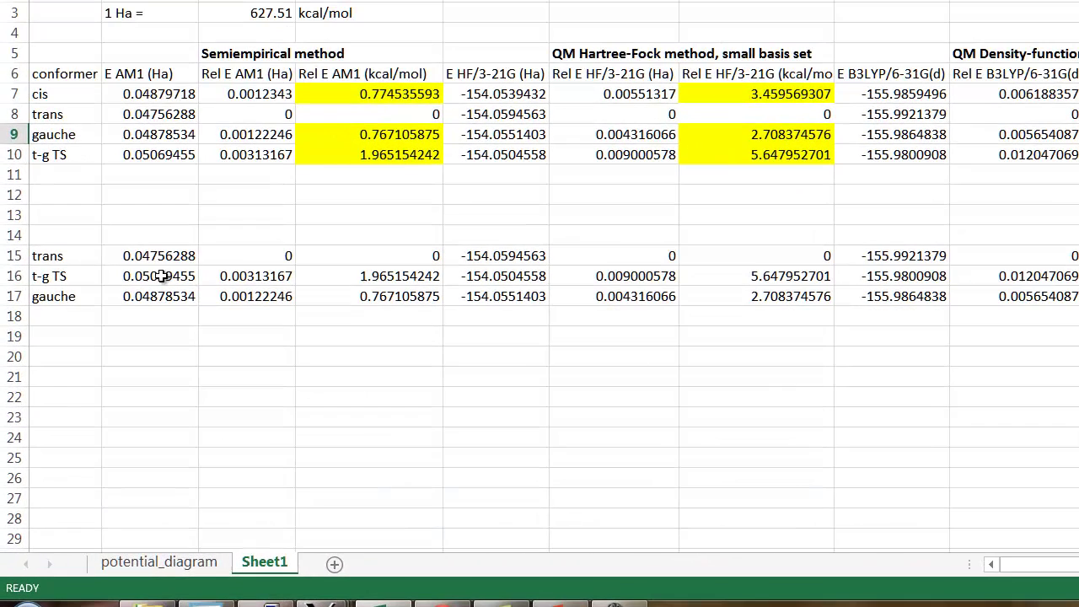
click(131, 325)
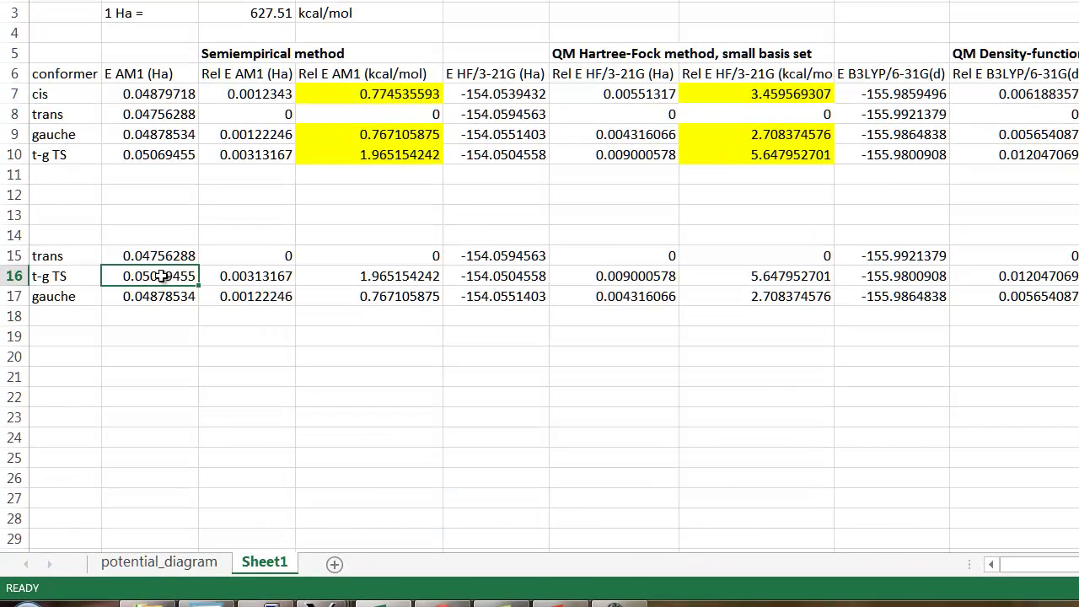
drag(160, 275, 154, 192)
click(159, 175)
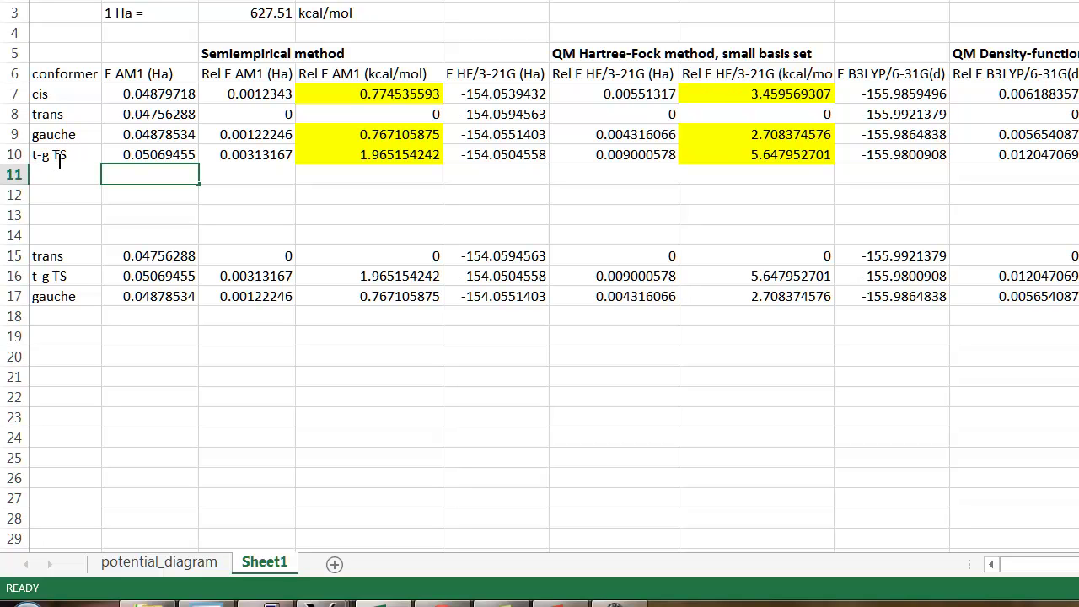
click(118, 150)
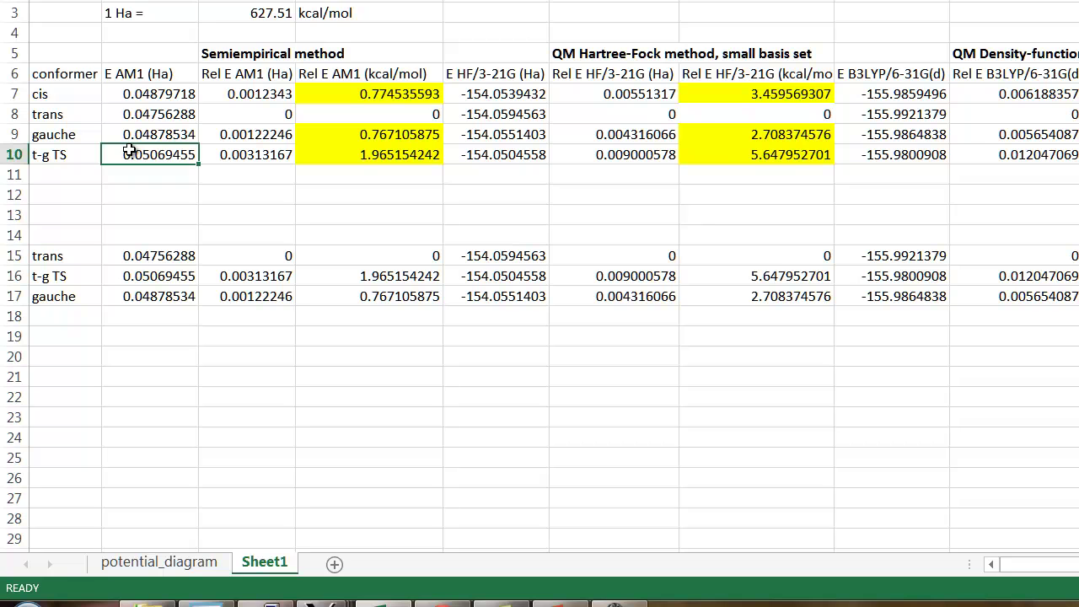
click(128, 181)
right_click(130, 180)
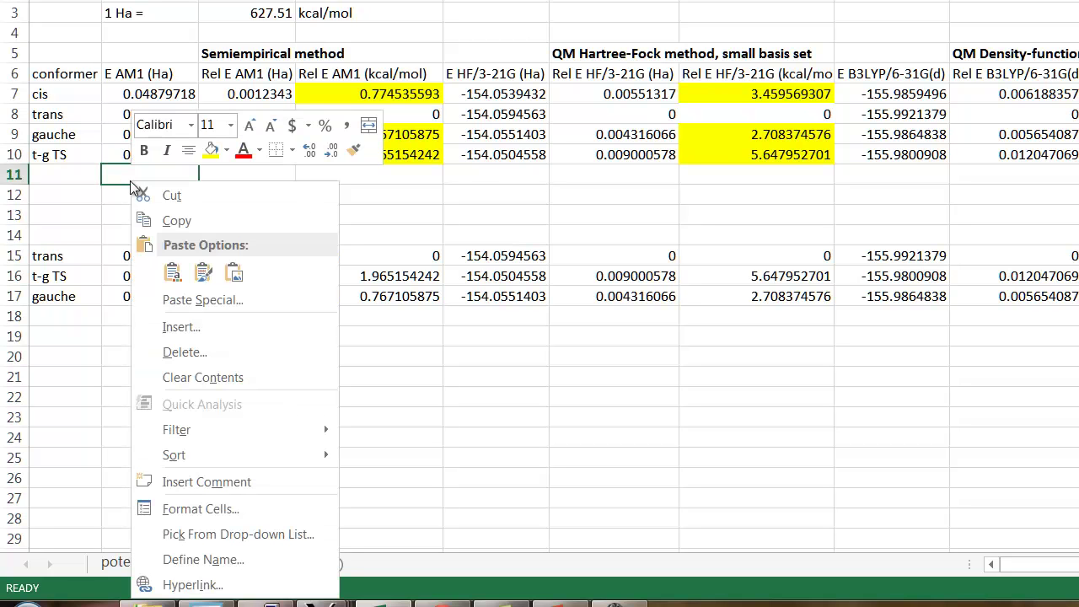
click(105, 182)
key(Up)
key(Up)
key(Up)
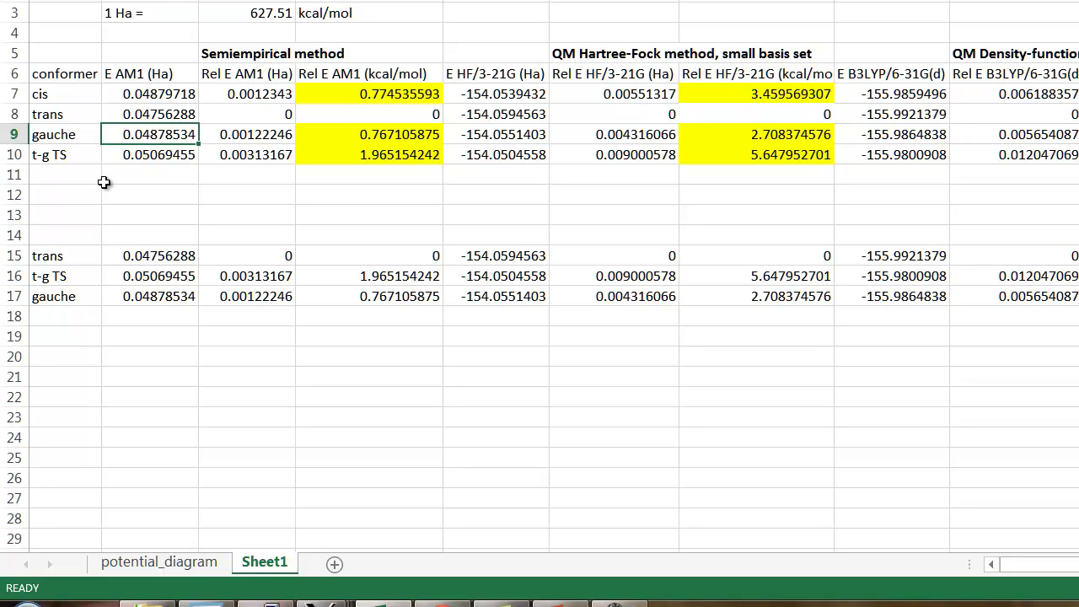
key(Down)
key(Down)
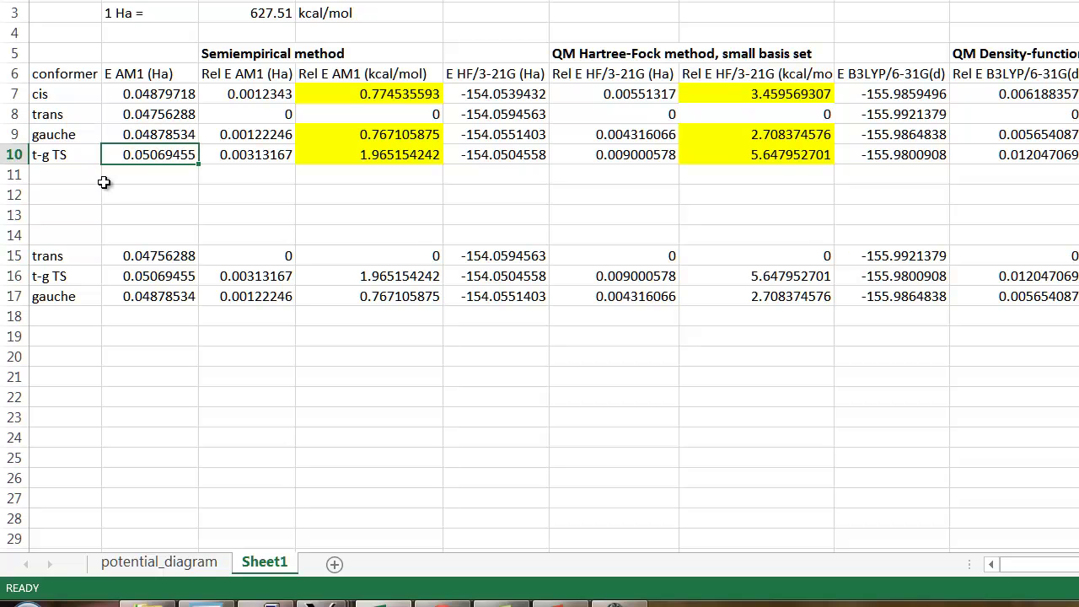
key(Right)
key(Right)
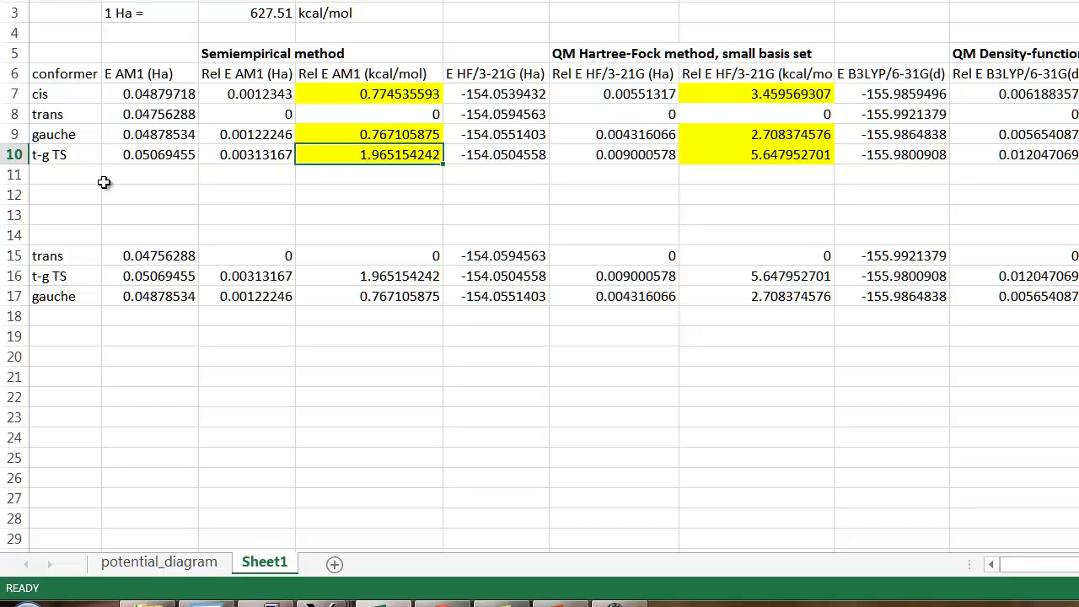
key(Up)
key(Up)
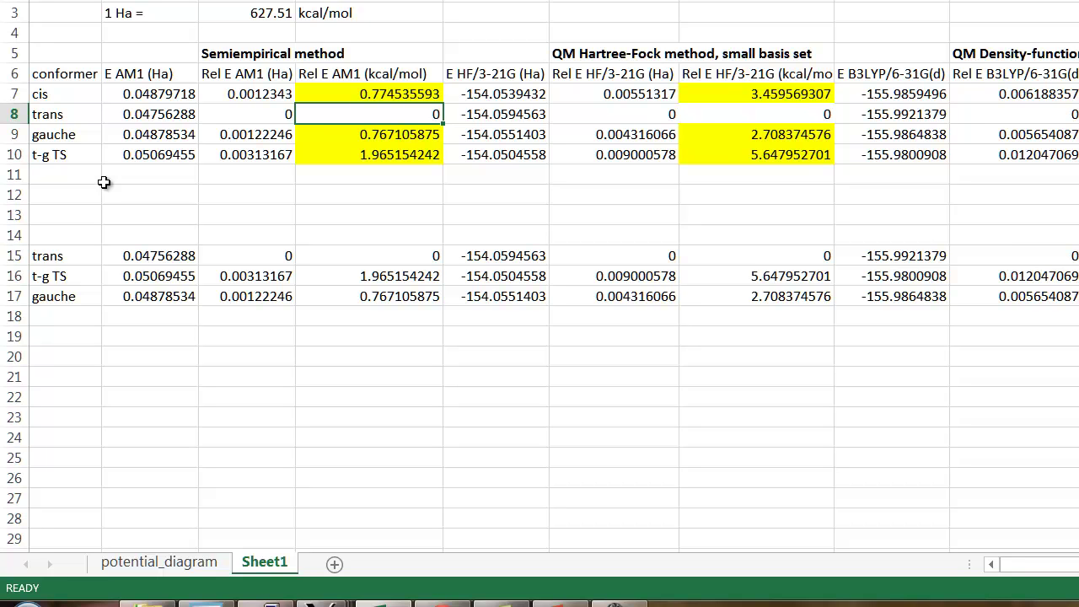
key(Down)
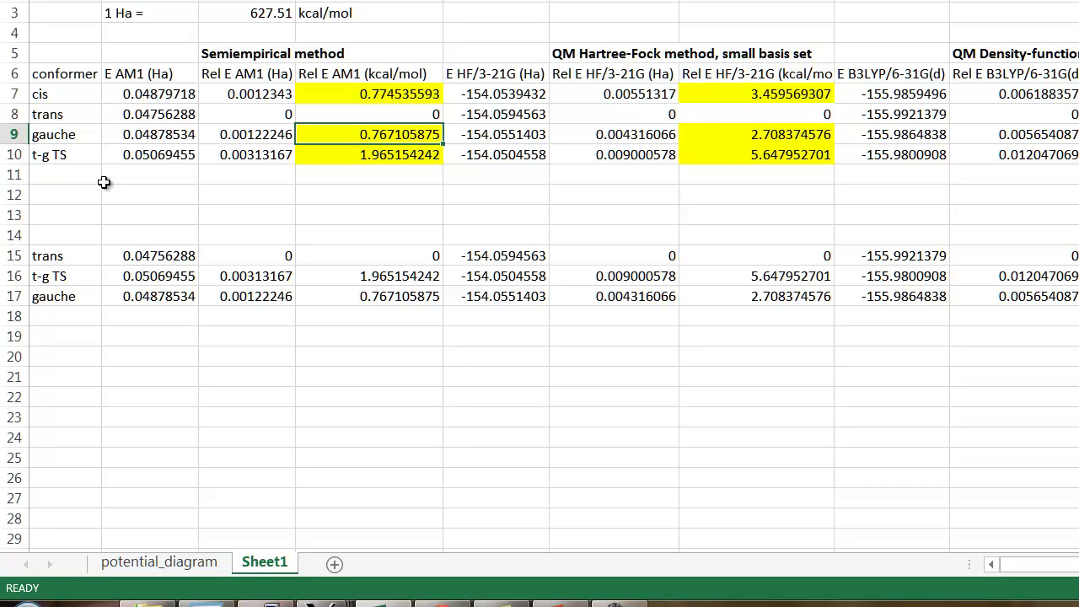
key(Down)
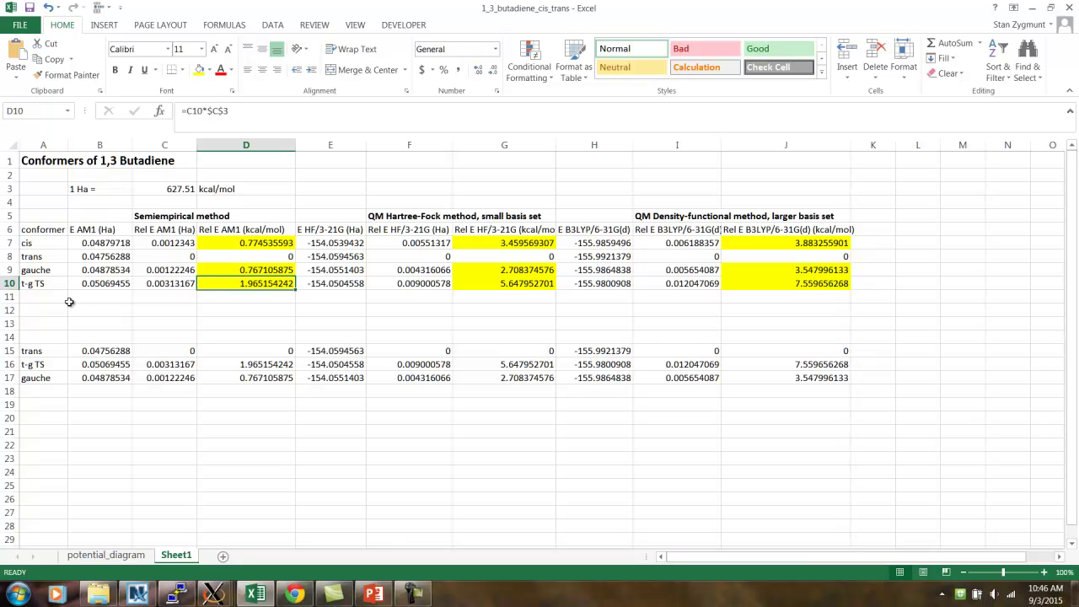
Review the t-g TS relative energy formulas in row 10 against the trans and cis rows
key(Right)
key(Right)
key(Right)
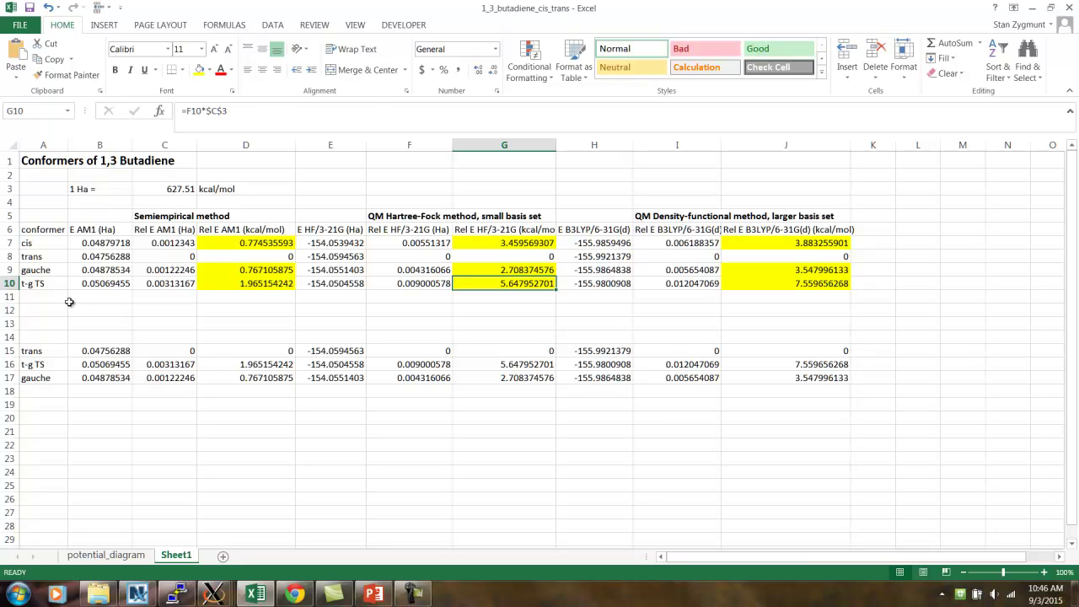
key(Right)
key(Right)
key(Right)
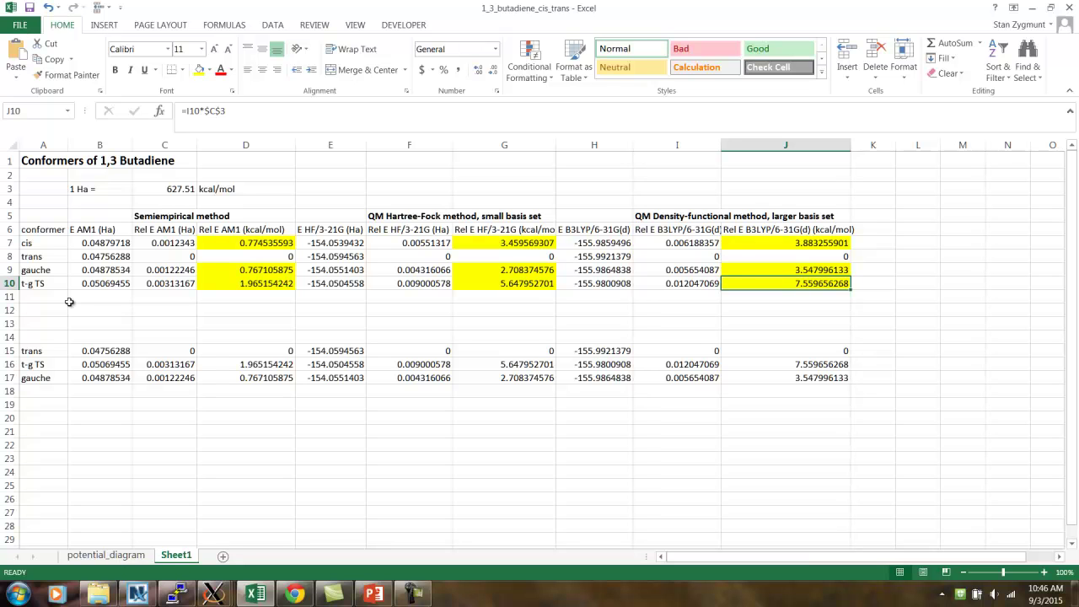
key(Up)
key(Up)
key(Up)
key(Down)
key(Down)
key(Down)
key(Left)
key(Left)
key(Left)
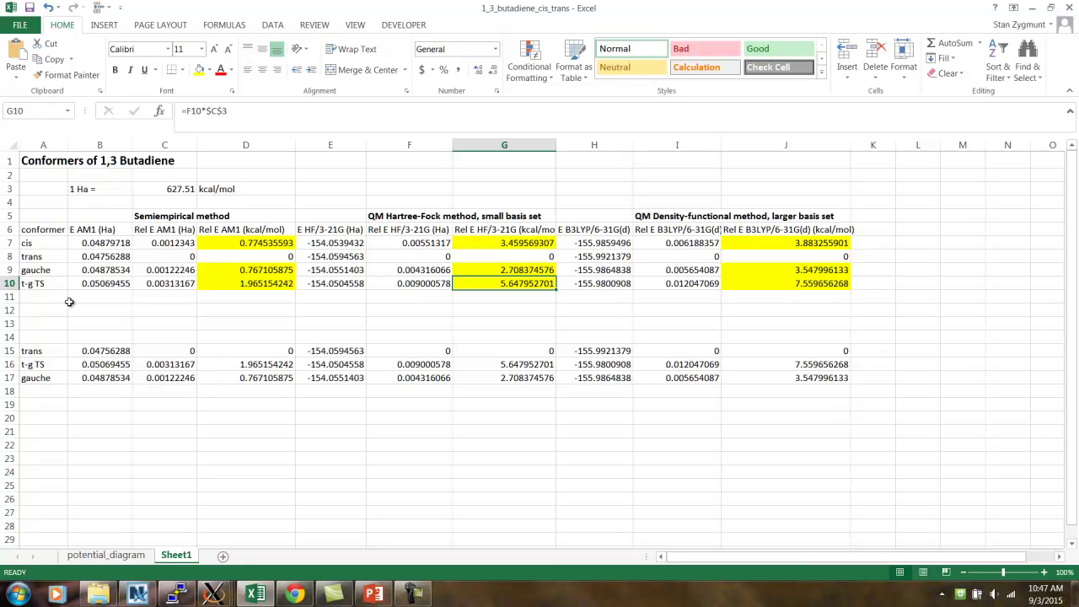
key(Left)
key(Left)
key(Left)
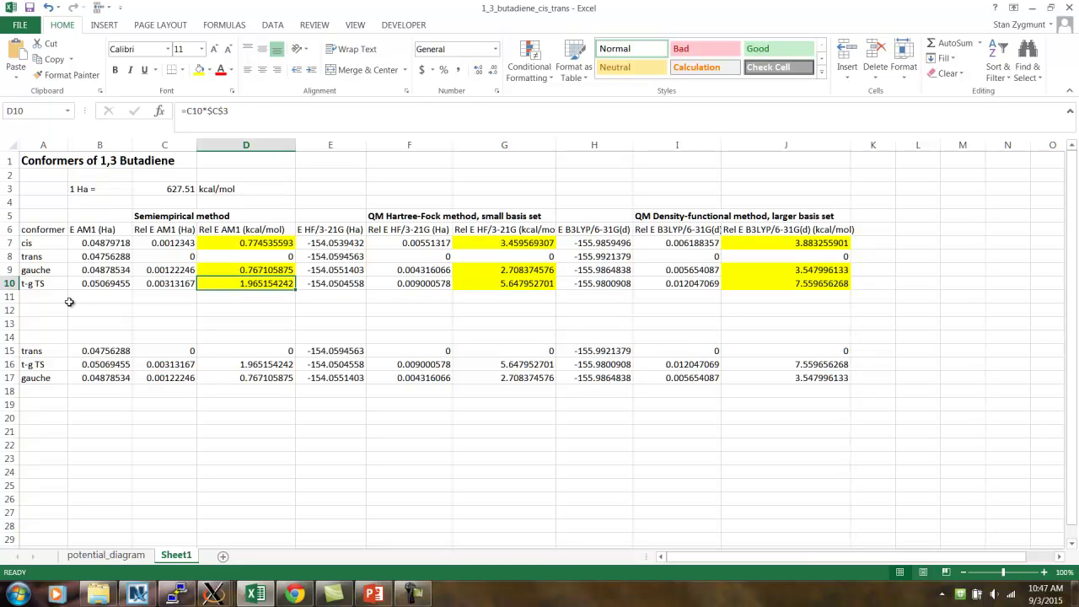
key(Up)
key(Up)
key(Down)
key(Down)
key(Up)
key(Up)
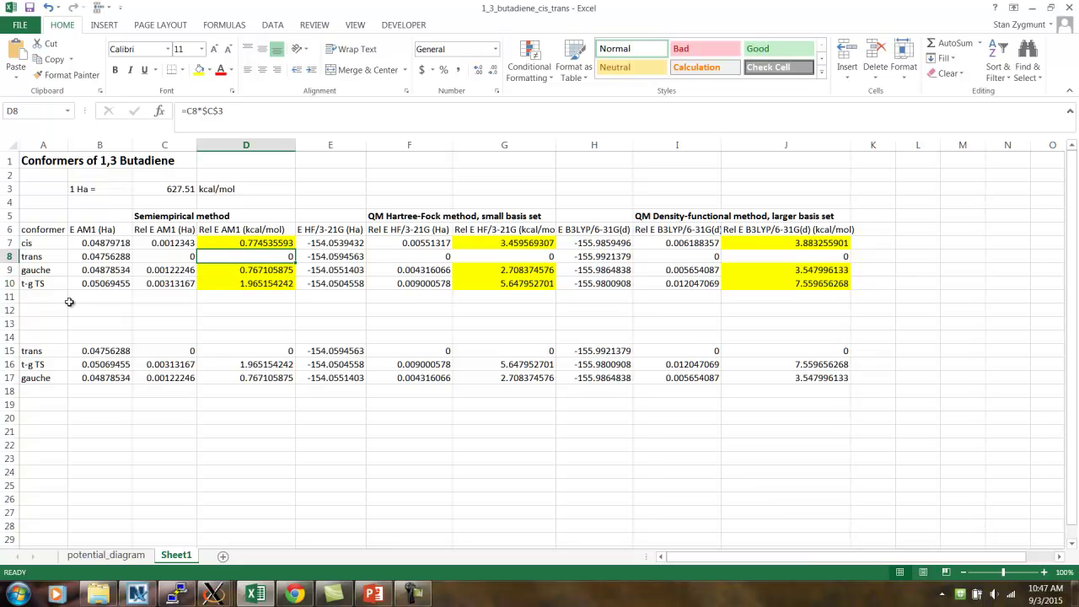
key(Down)
key(Down)
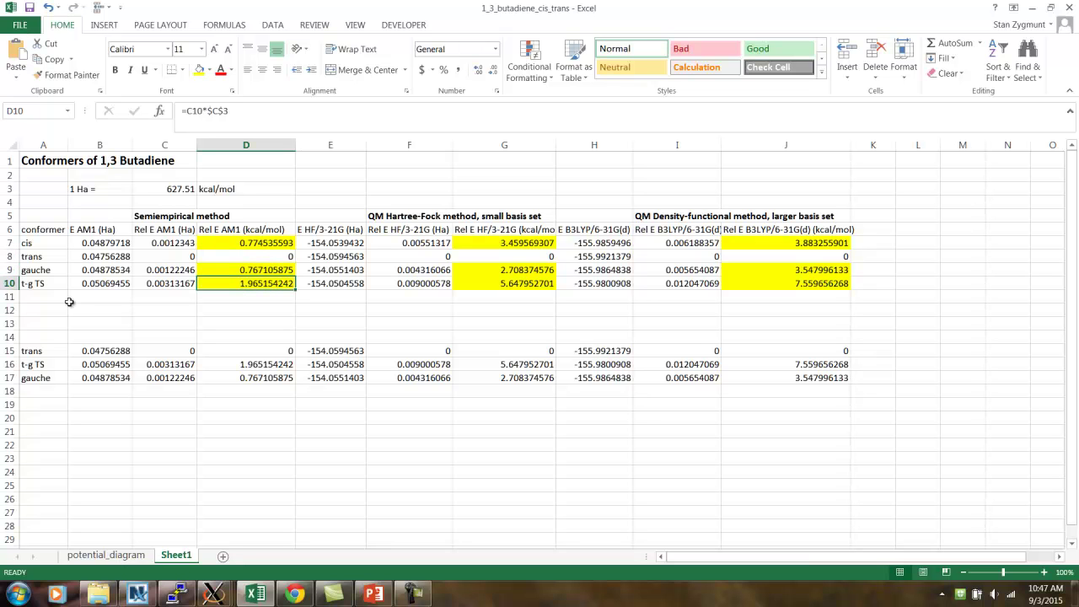
key(Right)
key(Right)
key(Right)
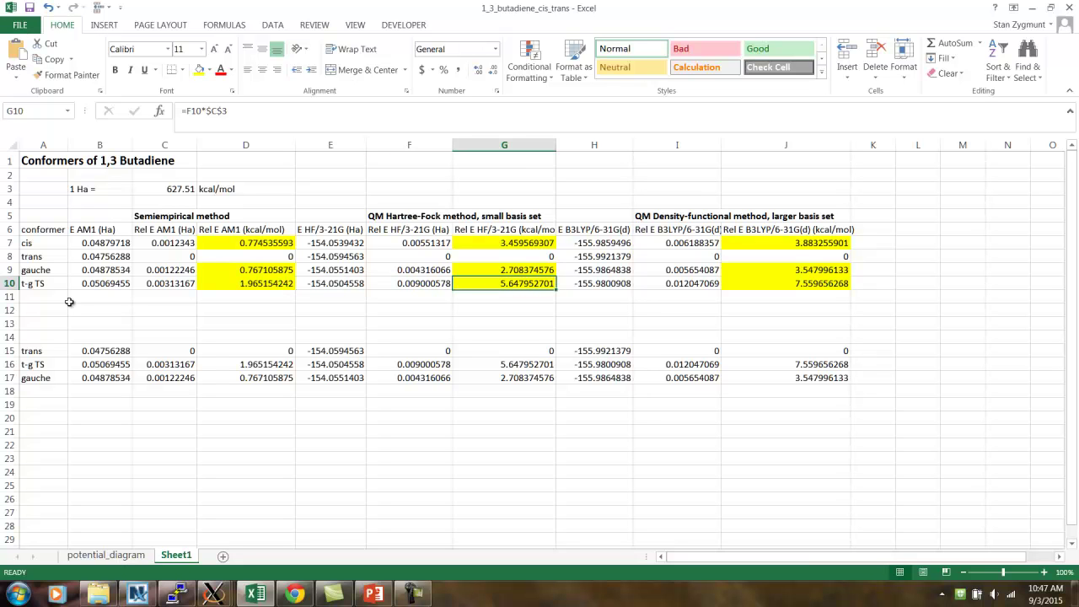
key(Right)
key(Right)
key(Right)
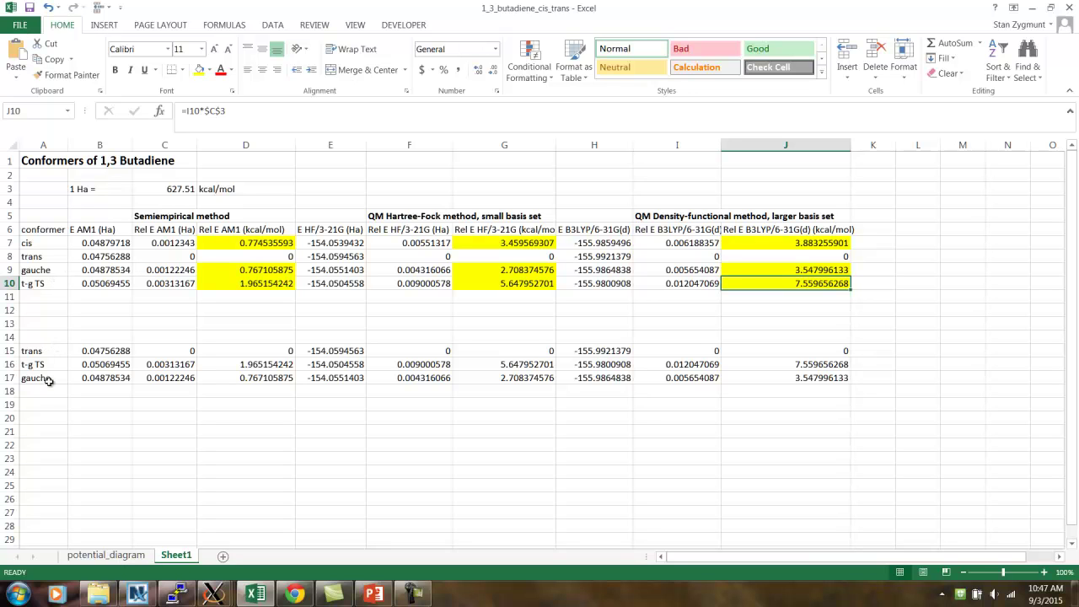
Check the trans, t-g TS and gauche labels in A15–A17, then go to potential_diagram
click(50, 350)
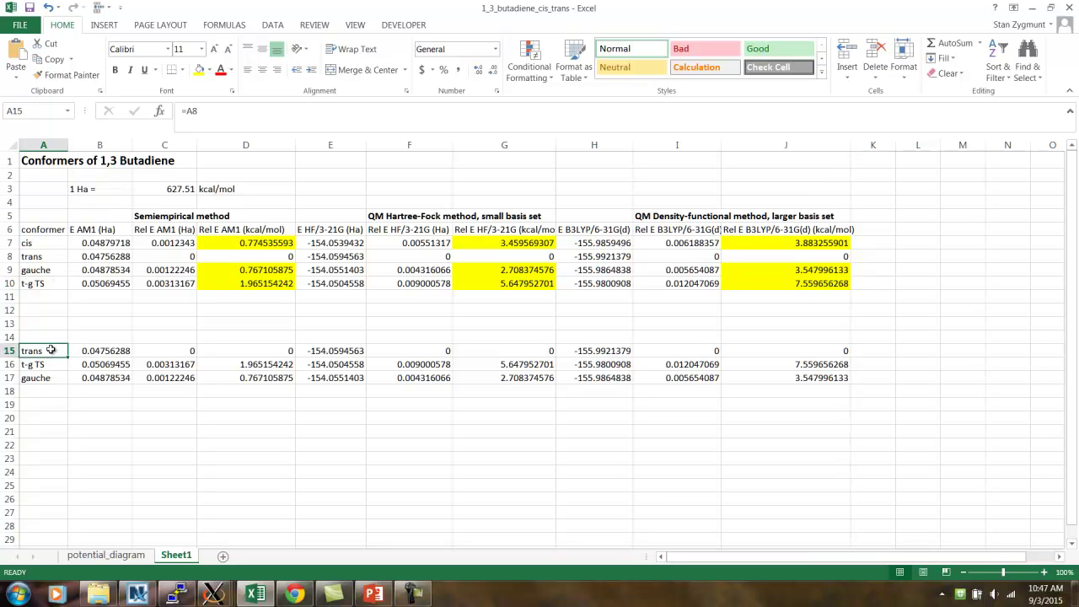
key(Down)
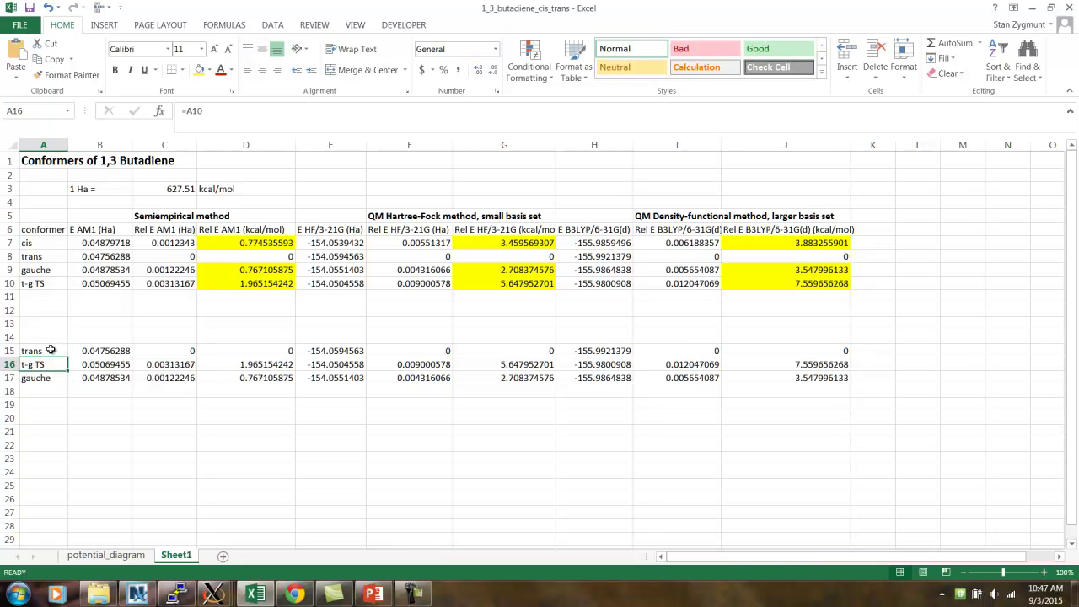
key(Down)
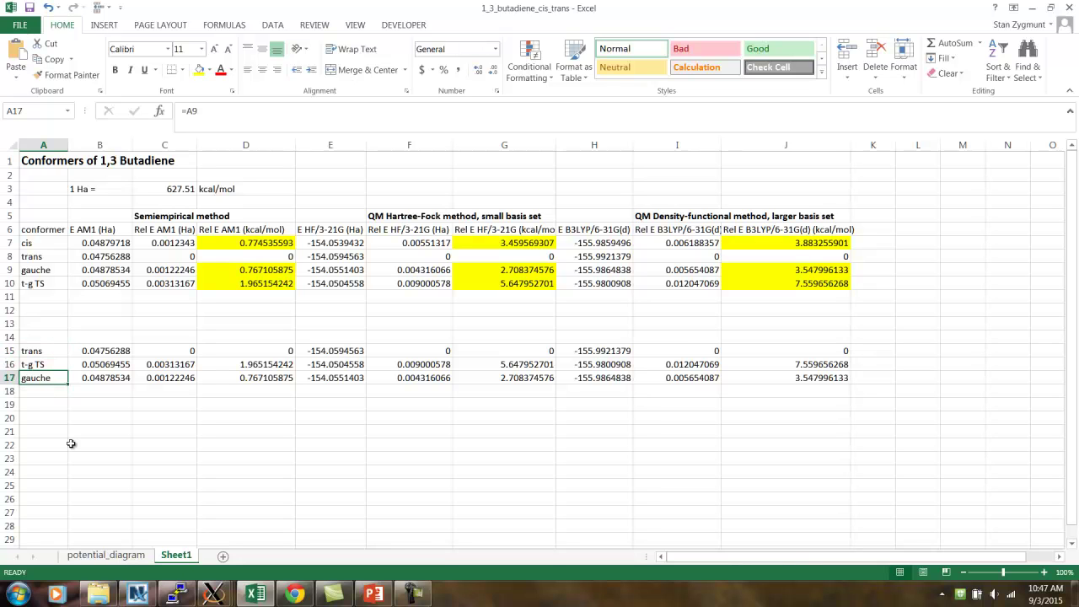
click(108, 555)
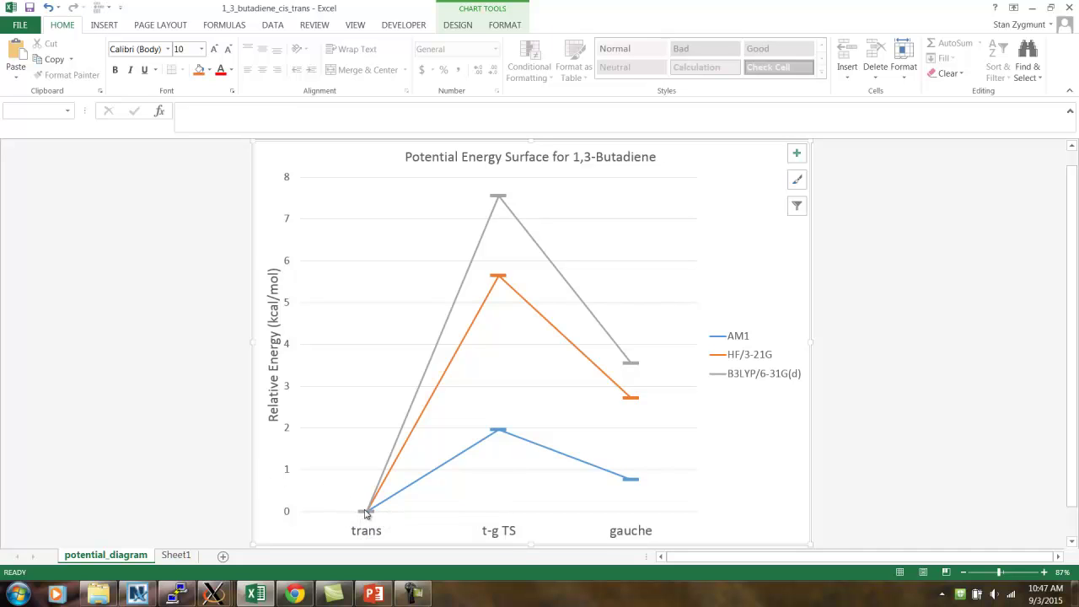
mouse_move(365, 511)
mouse_move(633, 485)
mouse_move(637, 406)
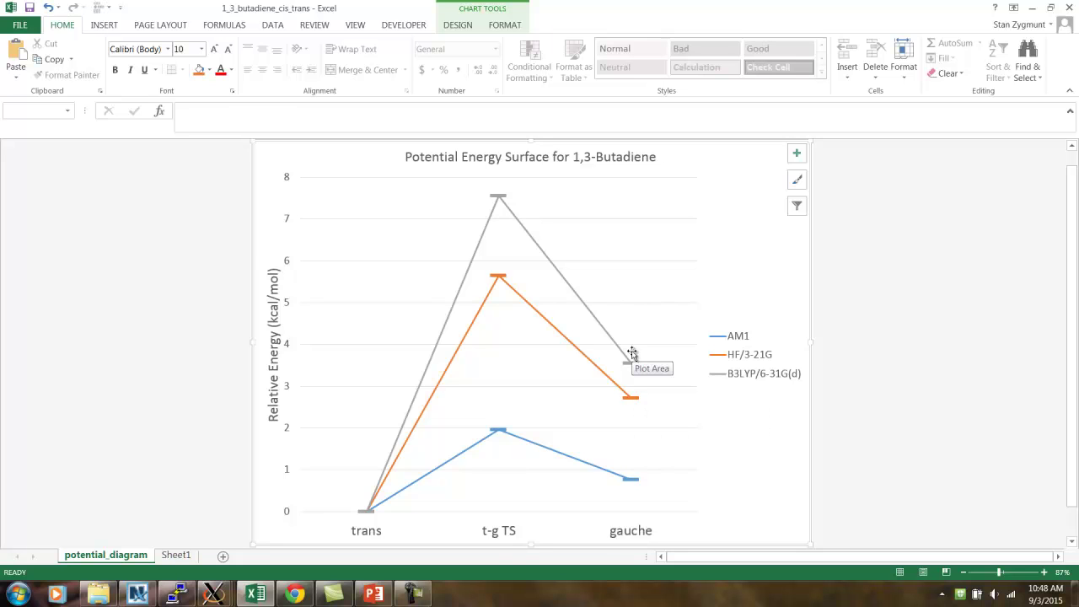